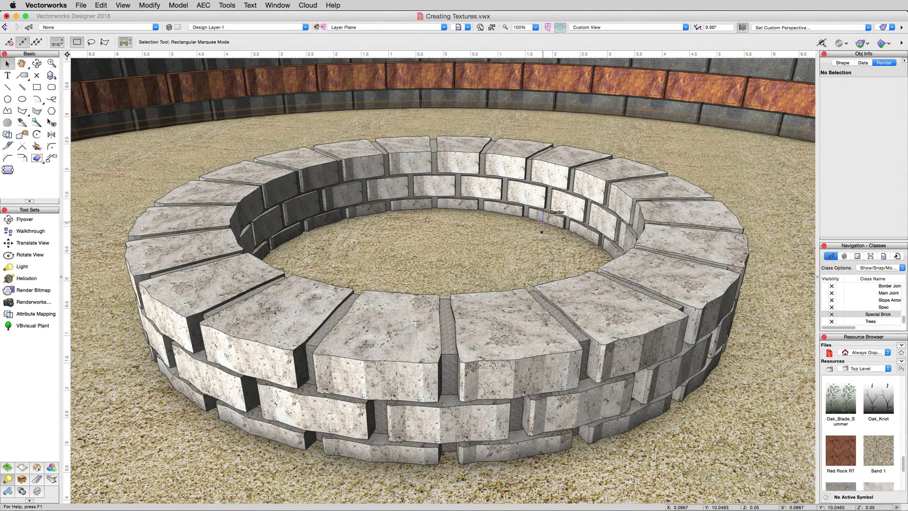
Re-render the stone ring scene in a Renderworks mode, always re-rendering without asking
left_click(123, 5)
mouse_move(146, 66)
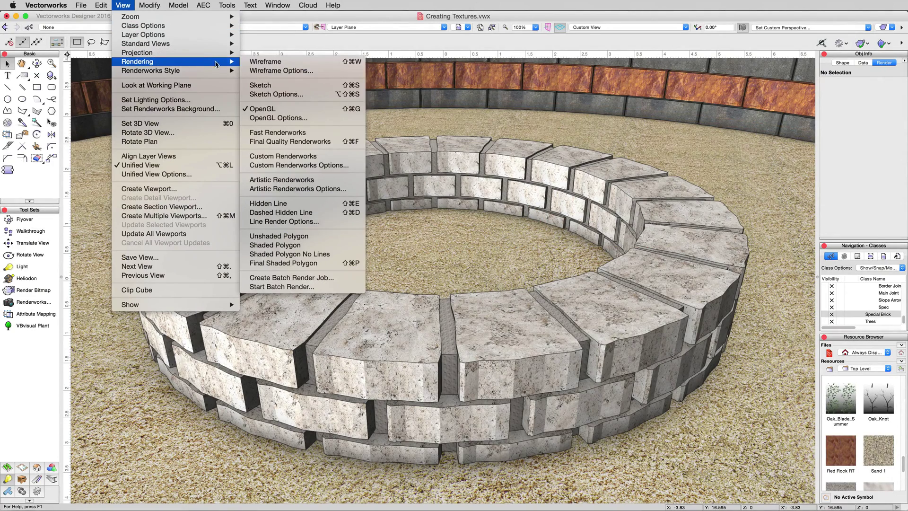
left_click(273, 110)
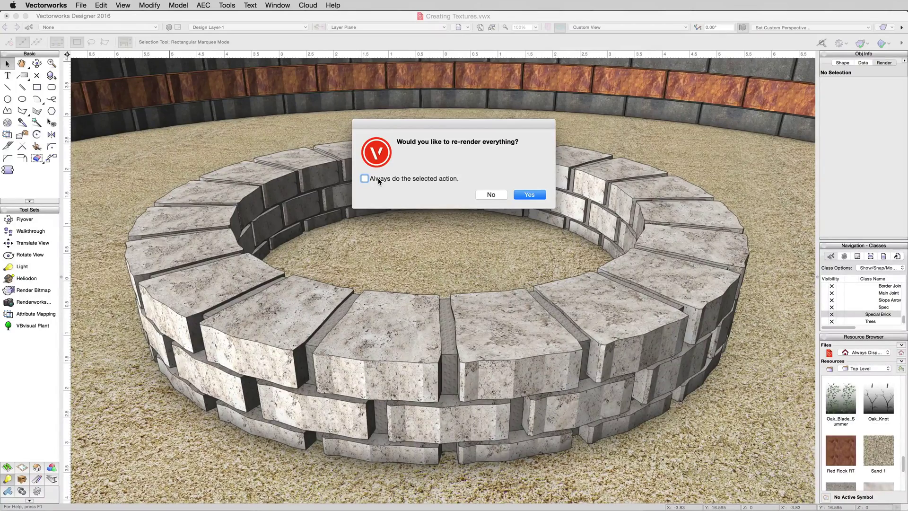
left_click(379, 180)
left_click(526, 195)
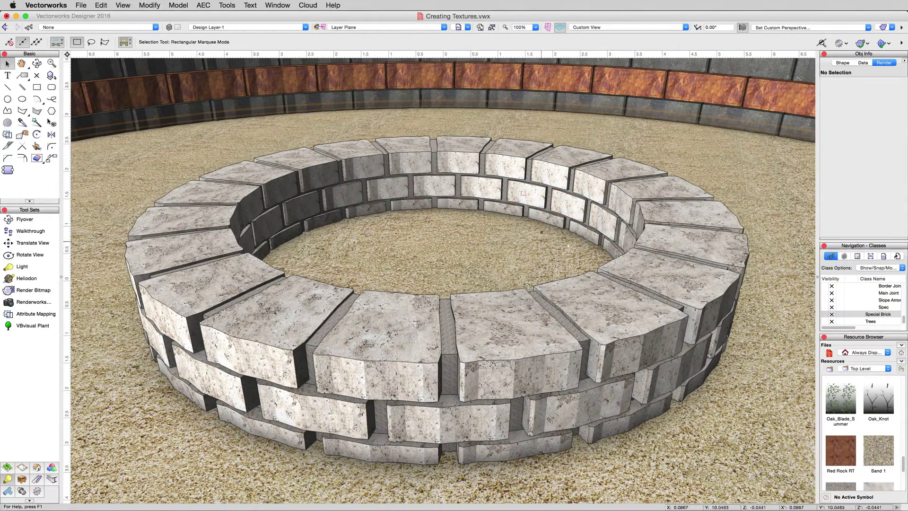
Set class options to Active Only, make Special Brick active, and frame the brick
left_click(867, 269)
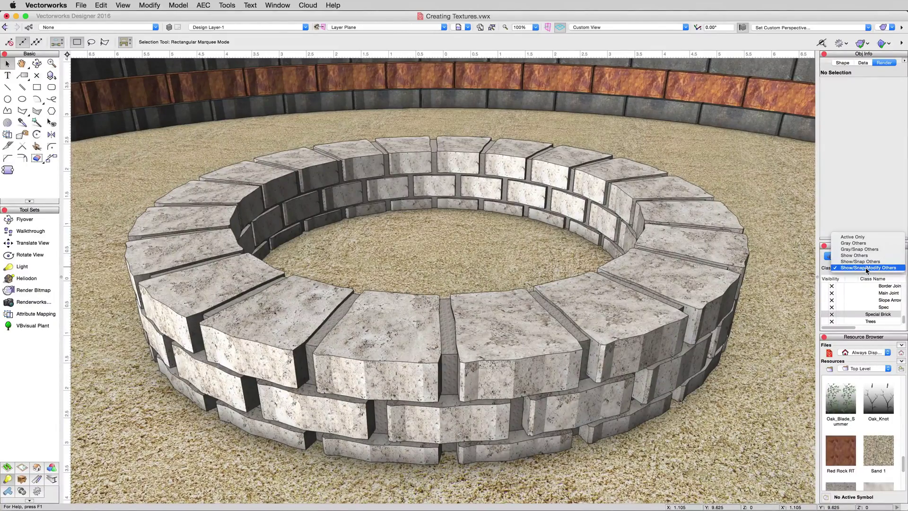
left_click(857, 238)
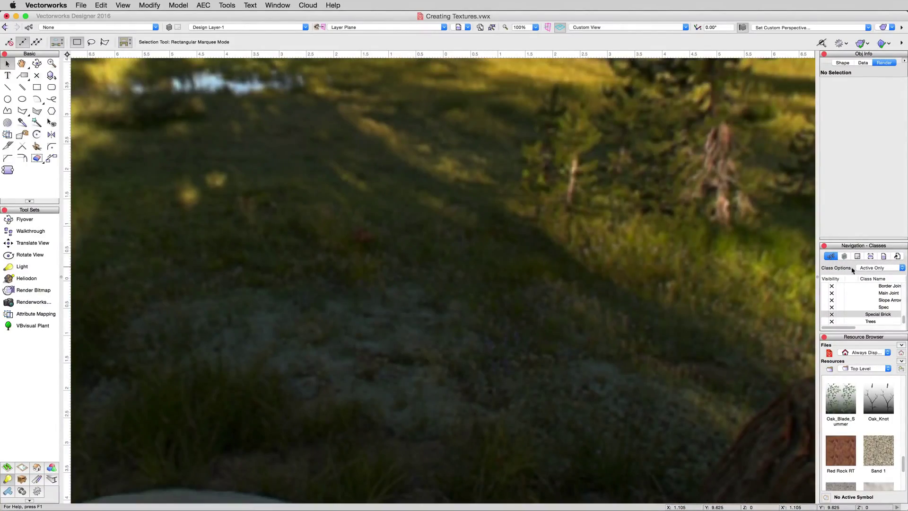
left_click(852, 315)
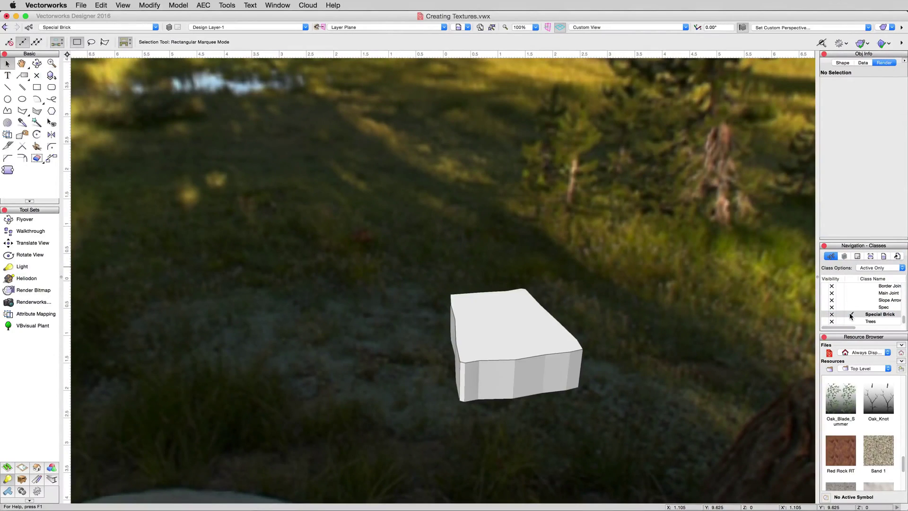
scroll(572, 430, "up", 3)
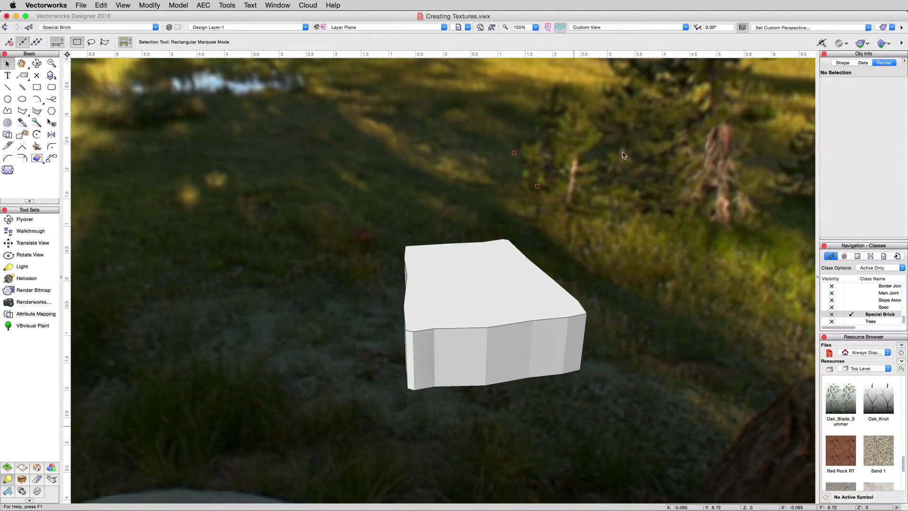
key("h")
mouse_move(644, 308)
left_mouse_down()
mouse_move(645, 319)
mouse_move(626, 307)
left_mouse_up()
Set the Renderworks background to None
key("x")
left_click(123, 5)
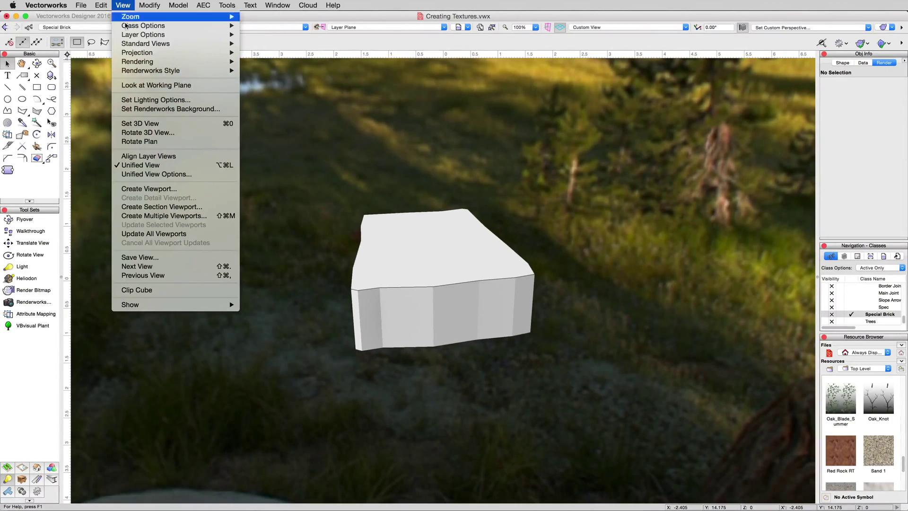
left_click(182, 108)
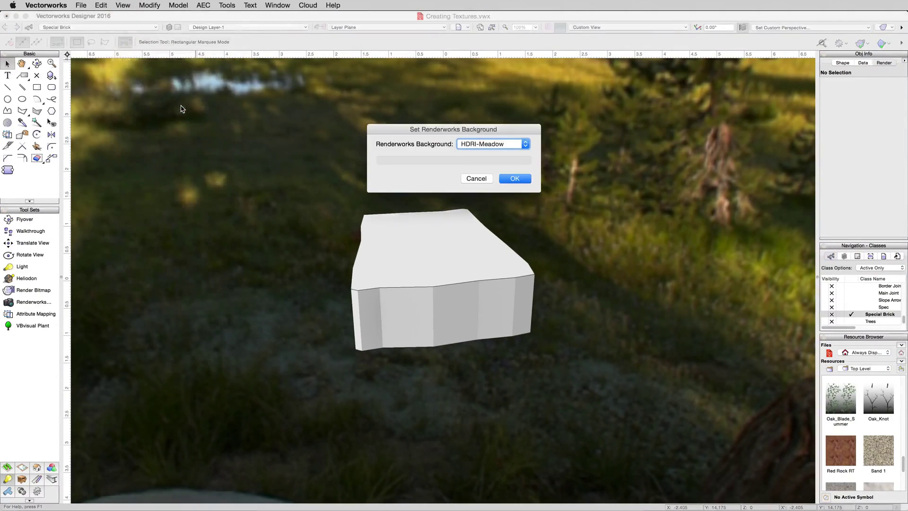
left_click(477, 143)
left_click(477, 136)
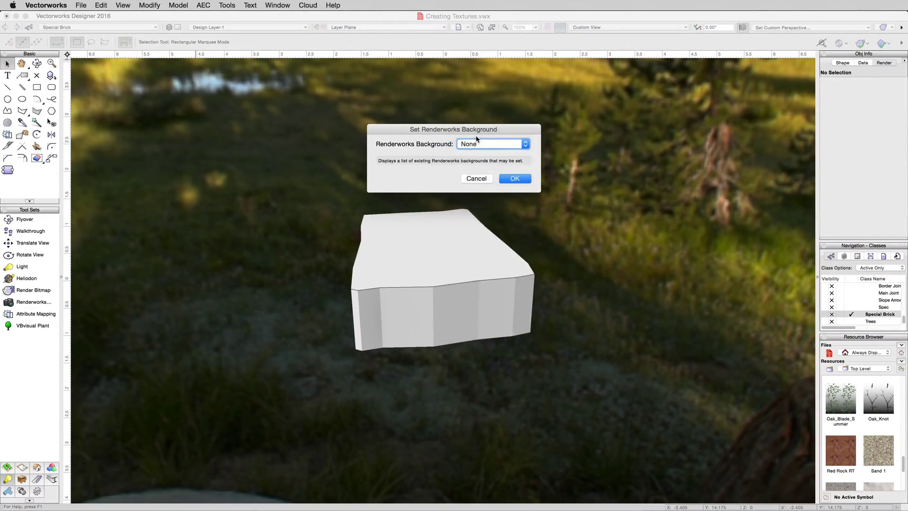
left_click(505, 179)
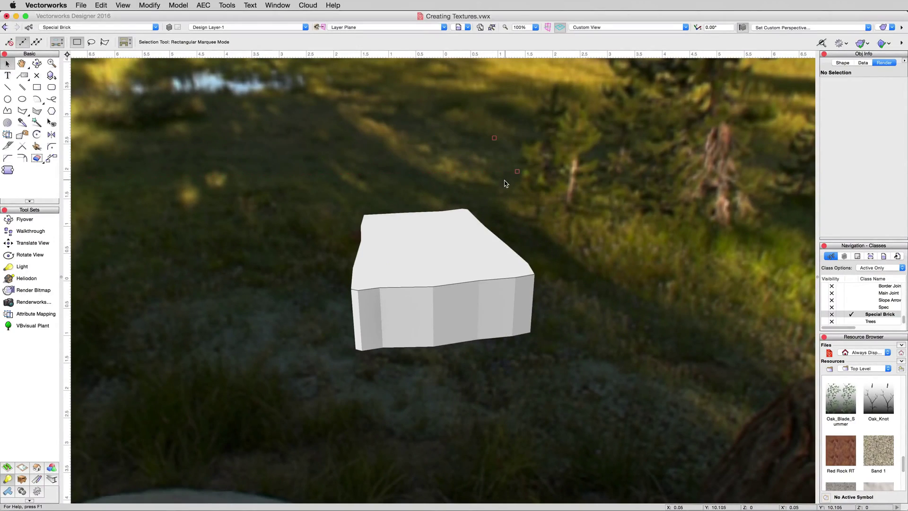
Switch rendering to OpenGL shading and select the brick extrude
left_click(123, 6)
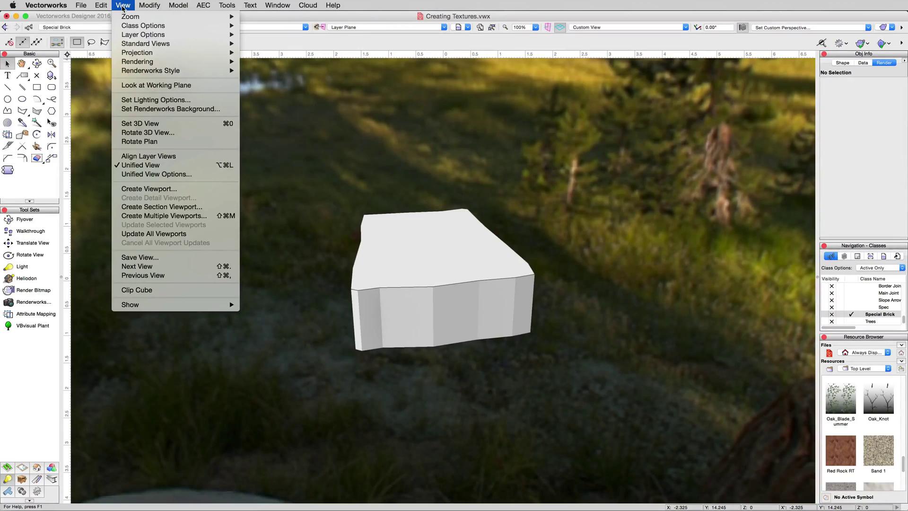
mouse_move(176, 63)
left_click(254, 68)
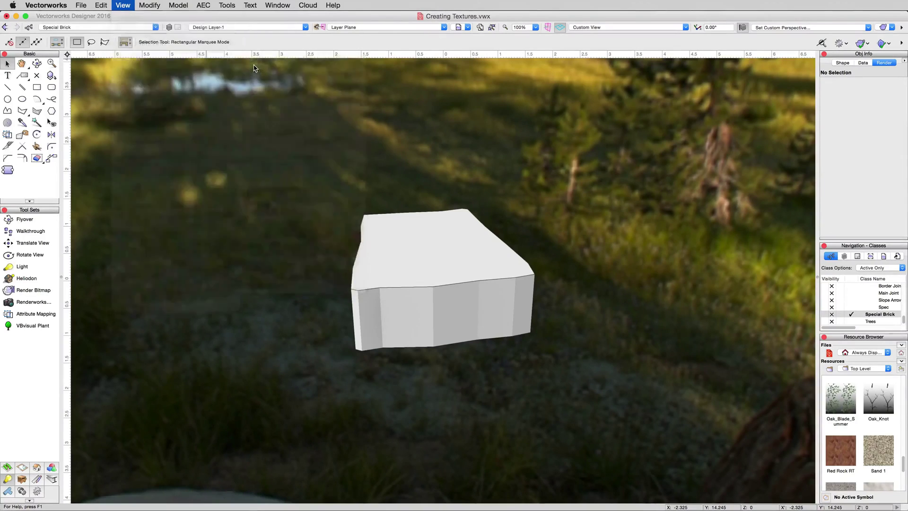
left_click(122, 6)
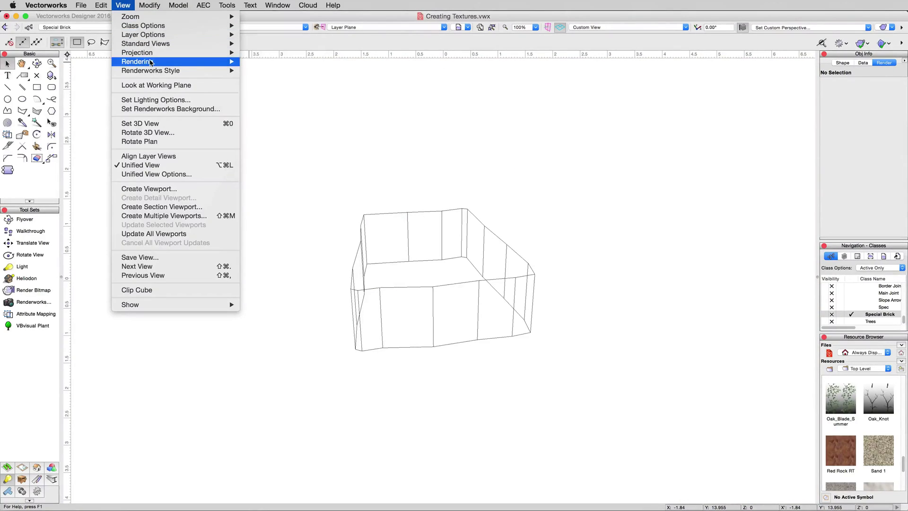
mouse_move(154, 62)
left_click(272, 108)
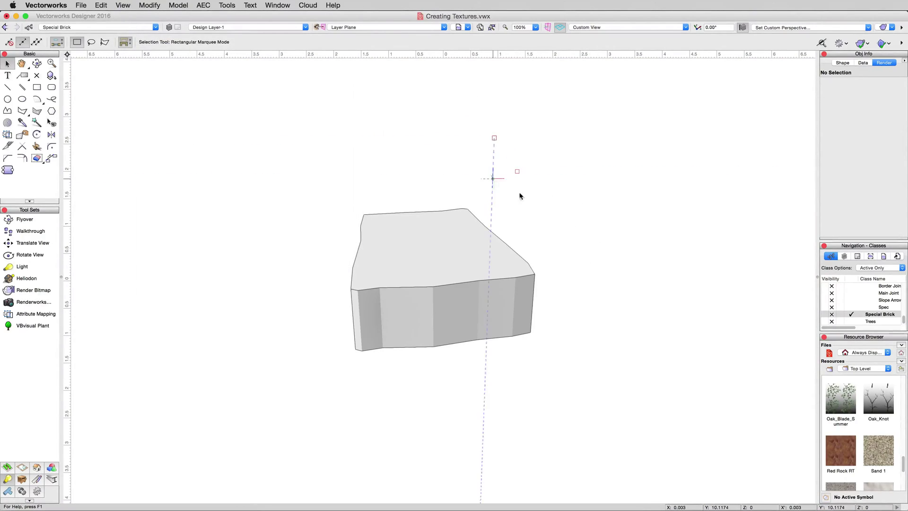
left_click(487, 265)
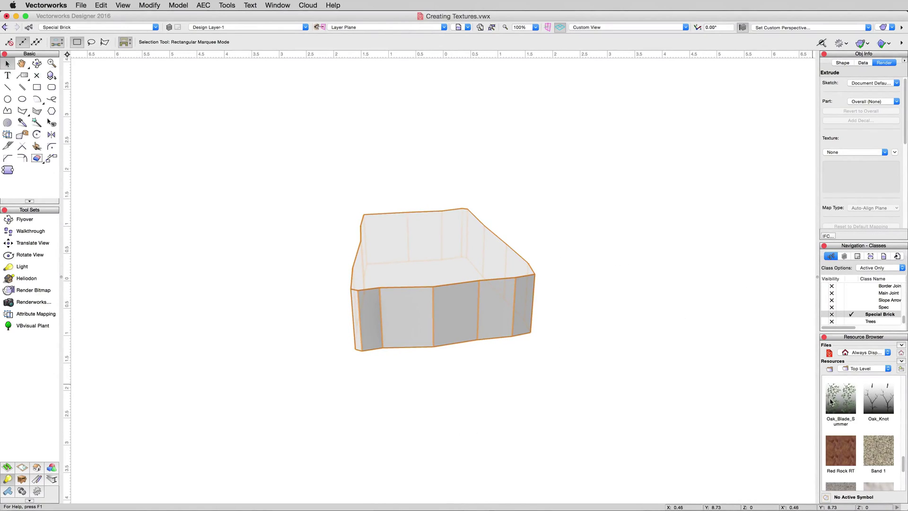
Create a new Renderworks texture named 'A New Texture' from the Resource Browser
right_click(863, 429)
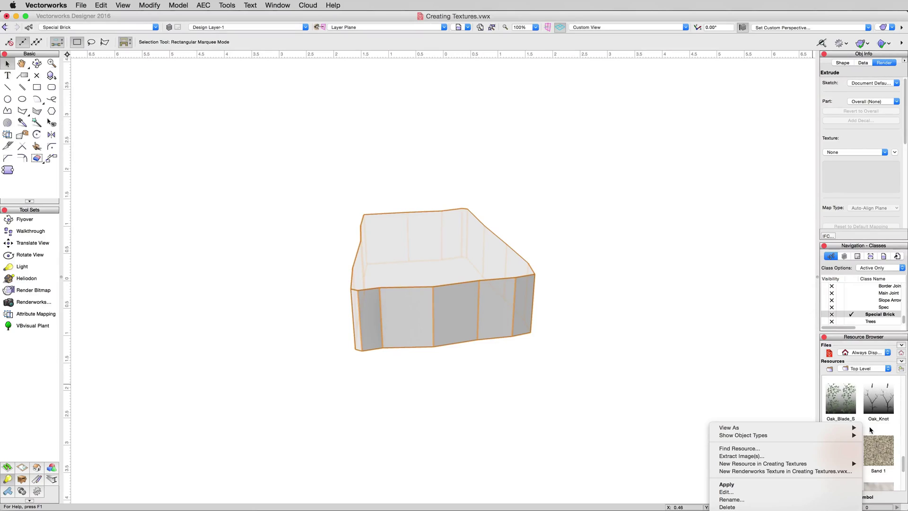
mouse_move(814, 466)
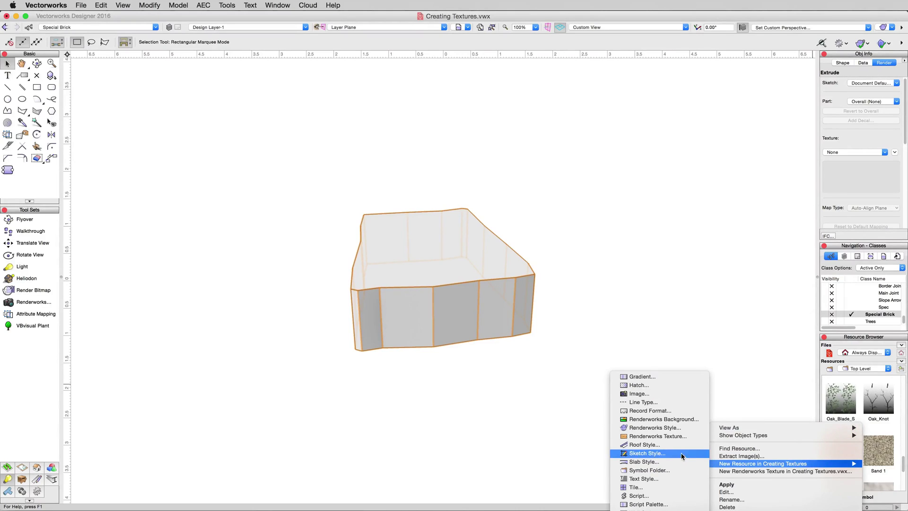
left_click(675, 436)
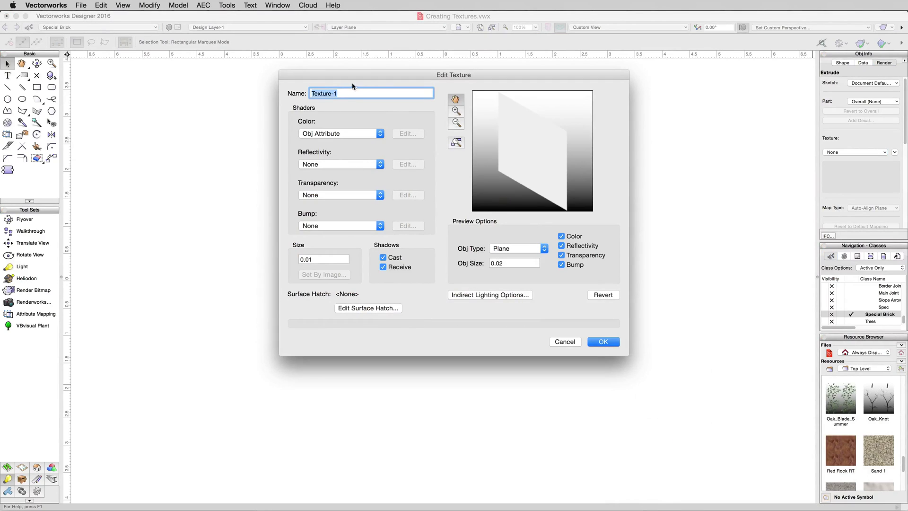
type("A New")
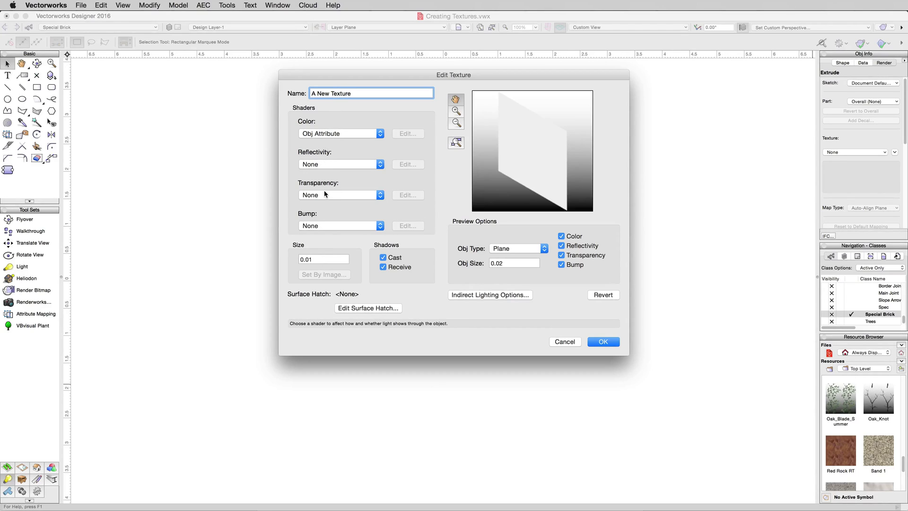
left_click(322, 135)
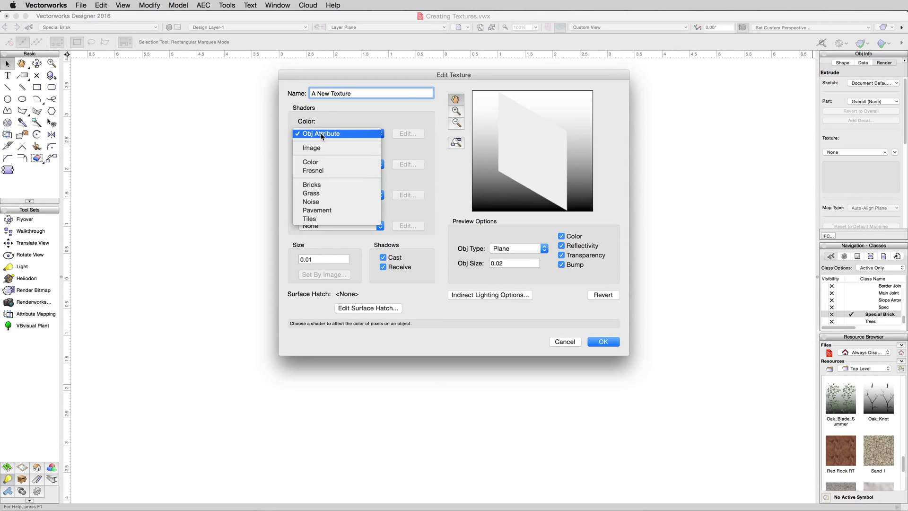
left_click(346, 127)
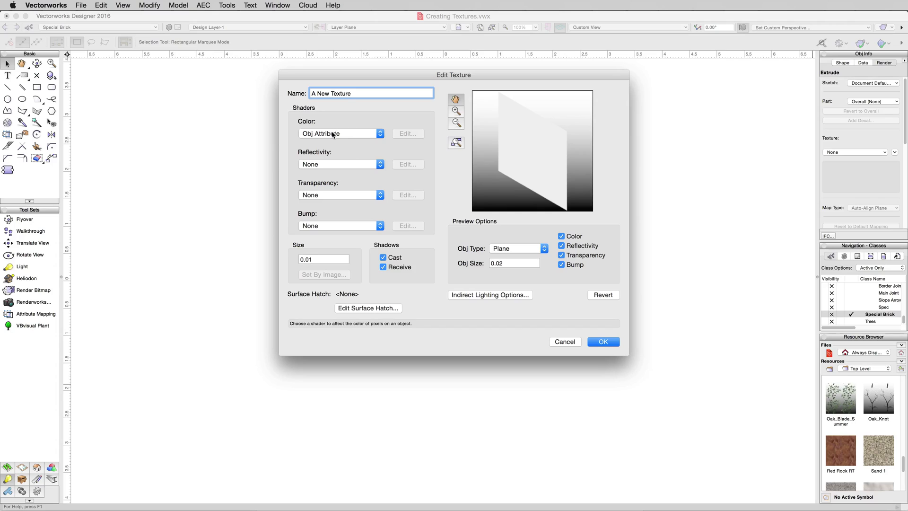
Set the texture's Color shader to a plain grey colour at 100% brightness
left_click(333, 135)
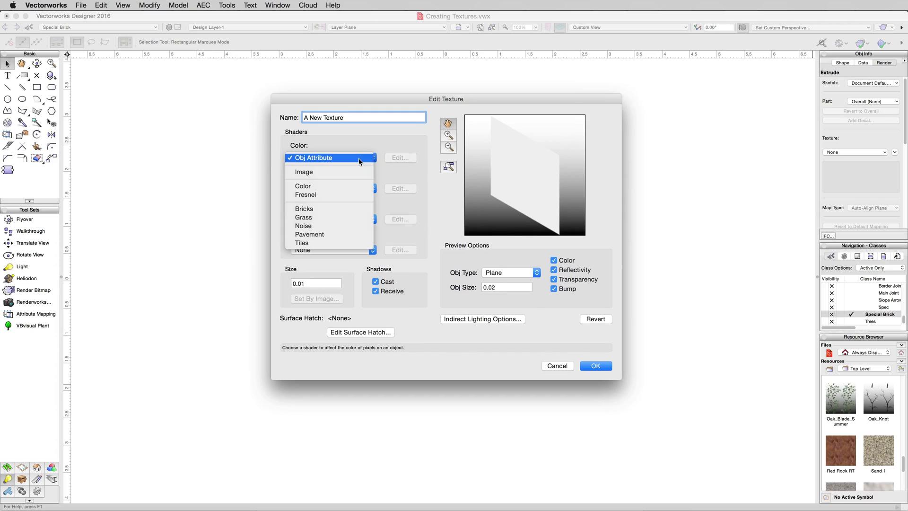
left_click(325, 186)
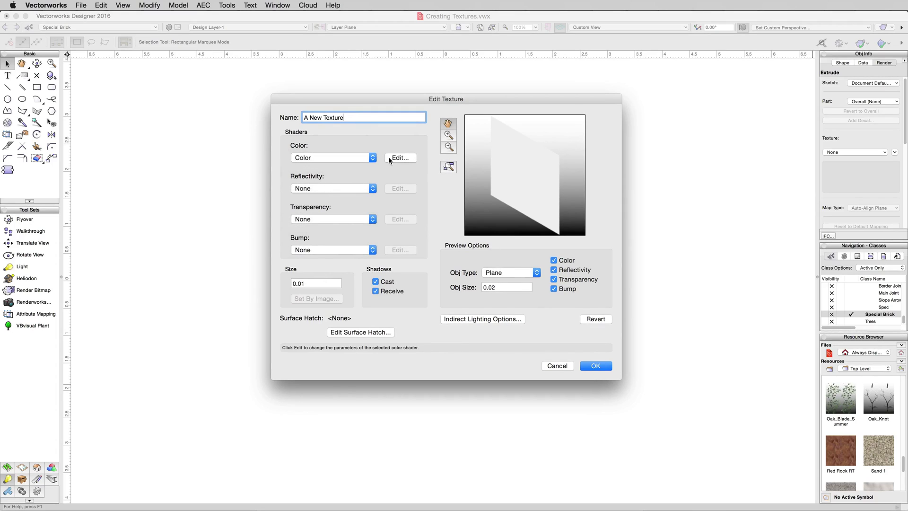
left_click(391, 159)
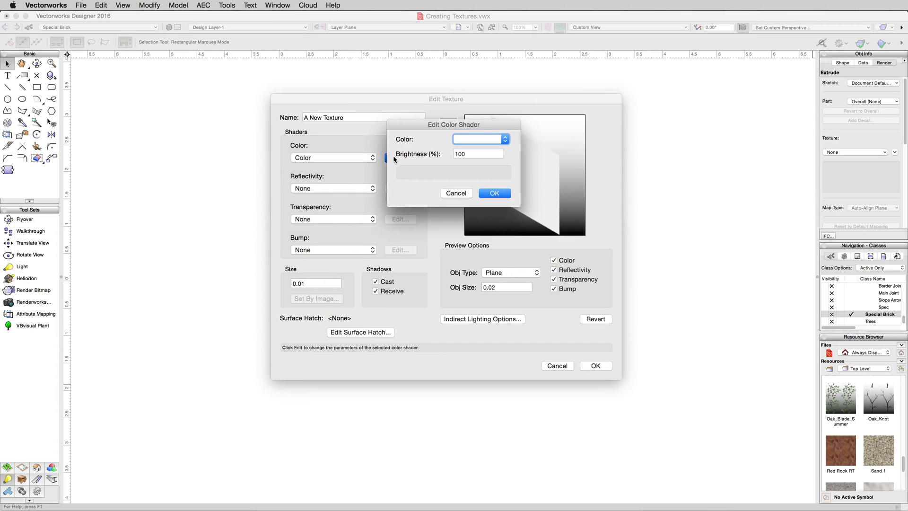
left_click(471, 140)
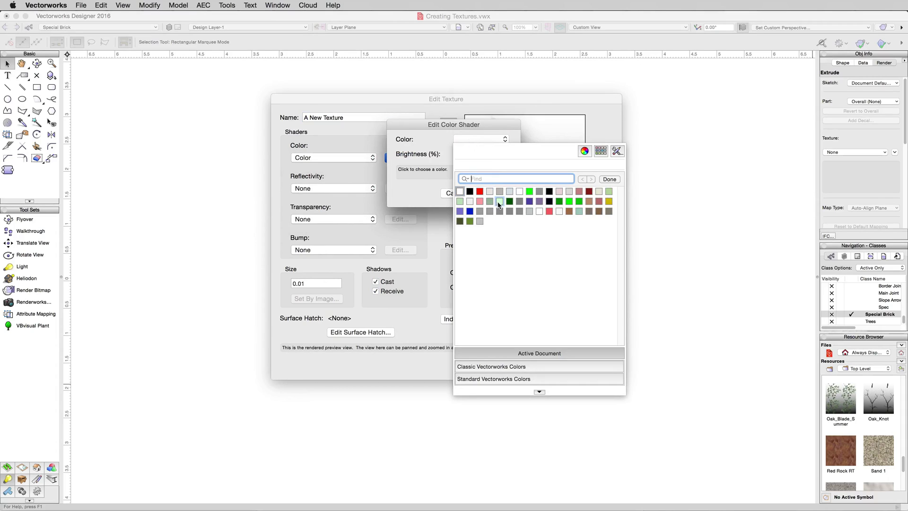
left_click(519, 212)
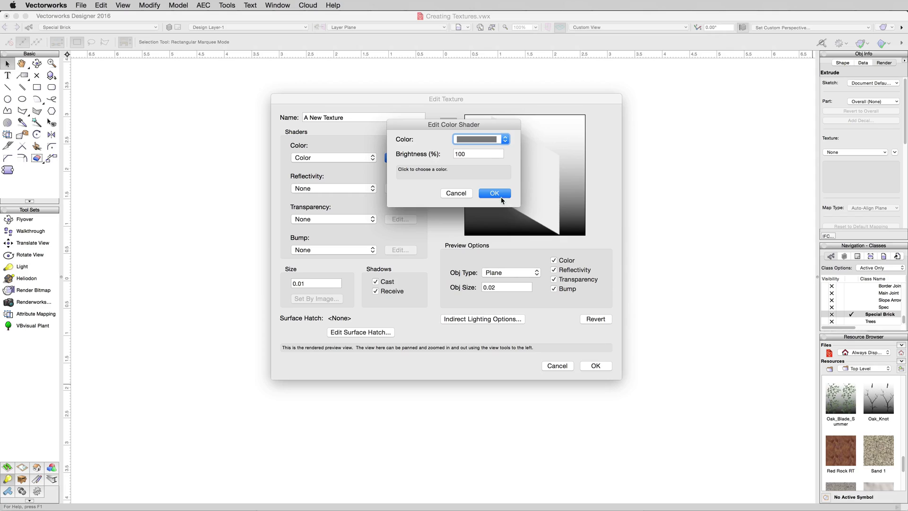
left_click(500, 196)
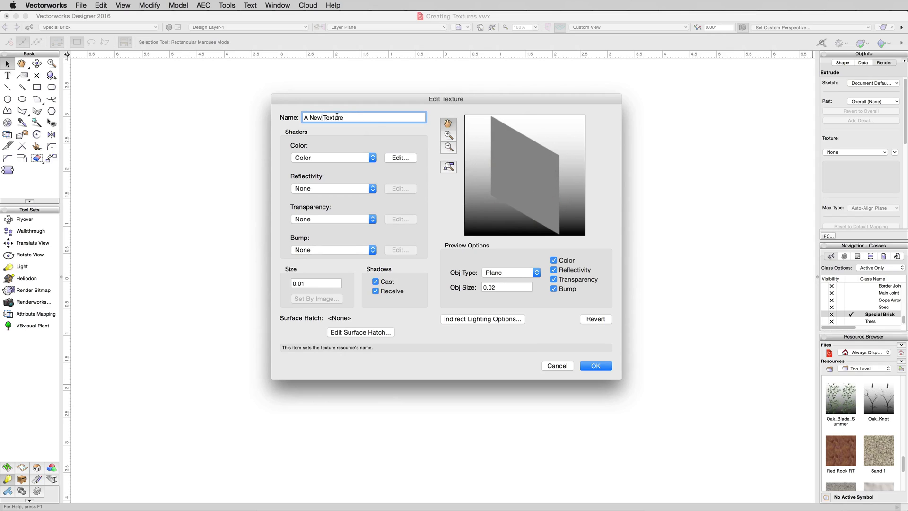
Rename the texture 'A New Stone Texture' and set its Bump shader to Noise
type("Stone")
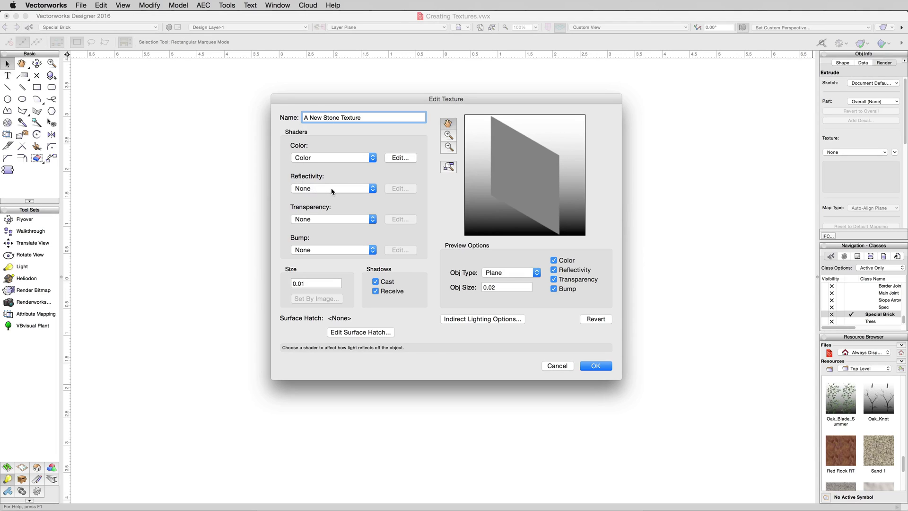
left_click(314, 249)
left_click(304, 242)
left_click(312, 251)
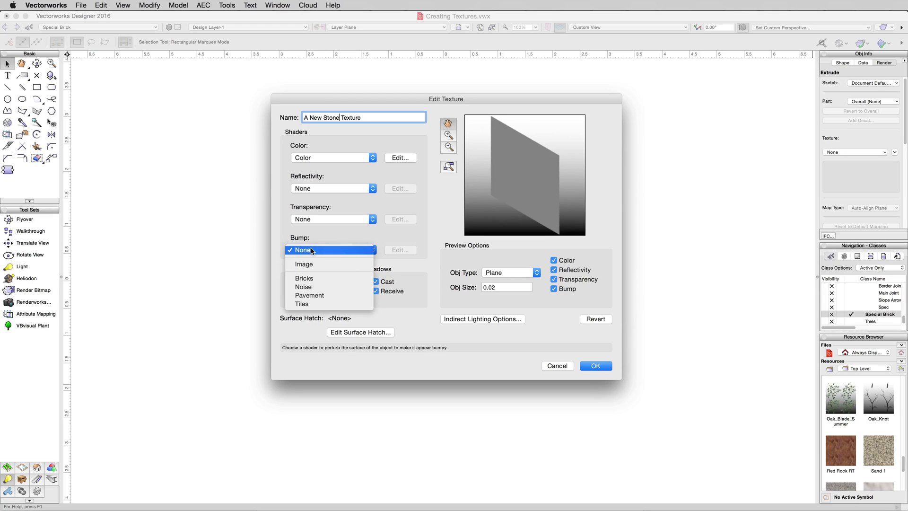
left_click(319, 288)
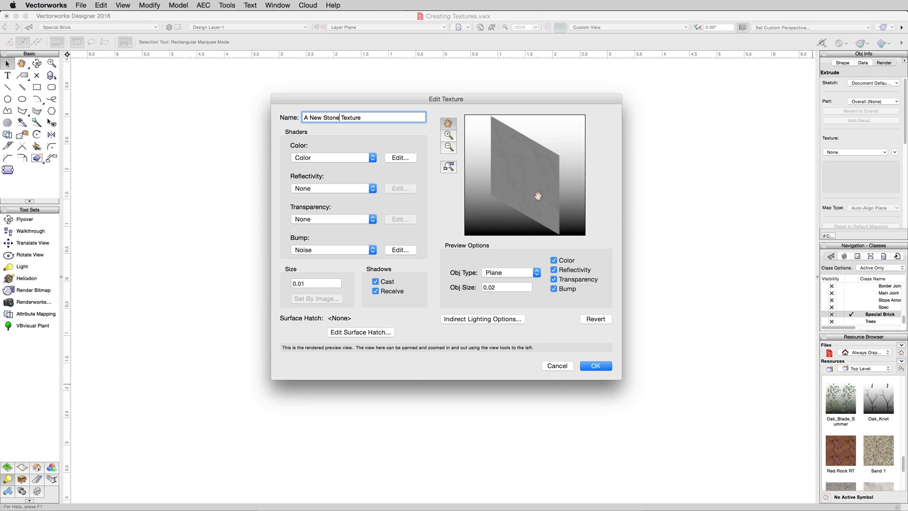
Change the Noise bump shader's pattern to Wavy Turbulence
left_click(401, 250)
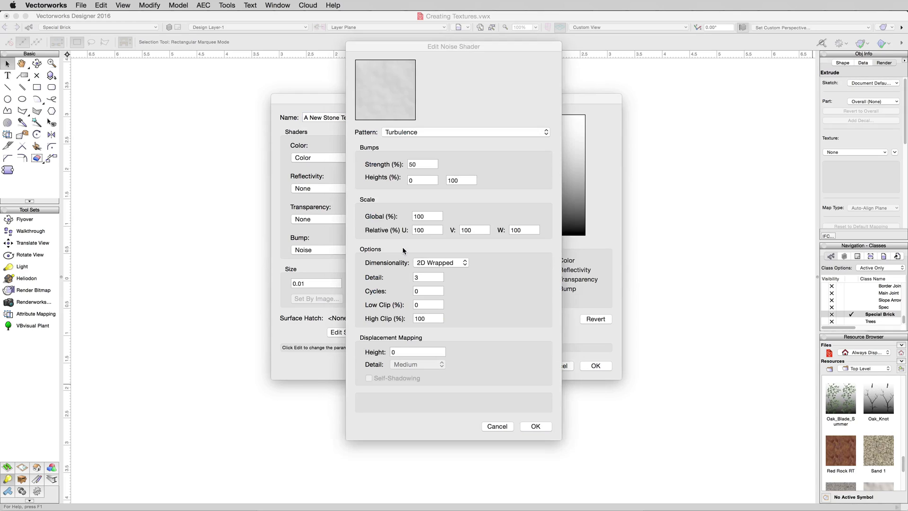
left_click(410, 132)
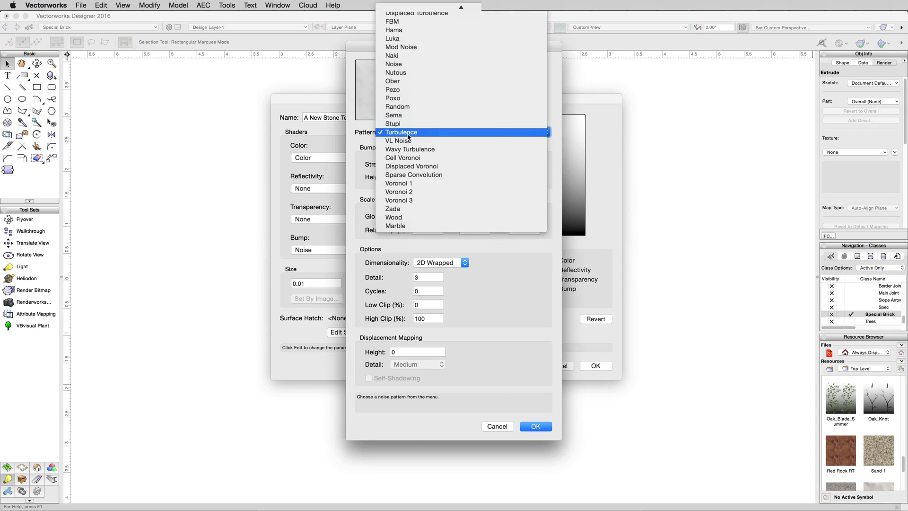
scroll(415, 137, "up", 3)
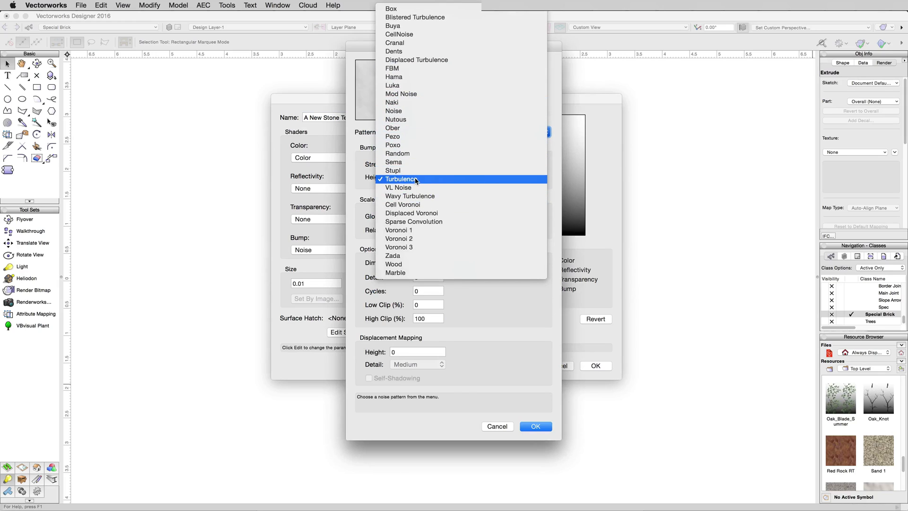
left_click(420, 196)
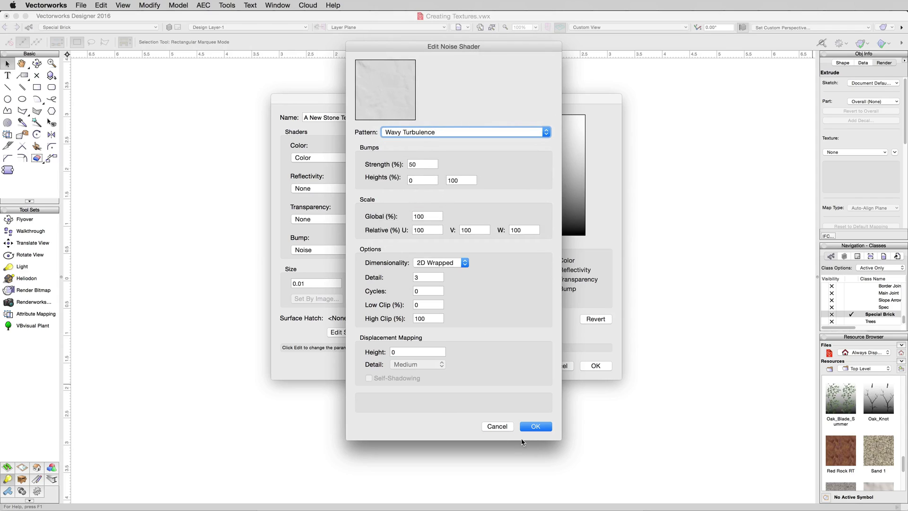
left_click(539, 426)
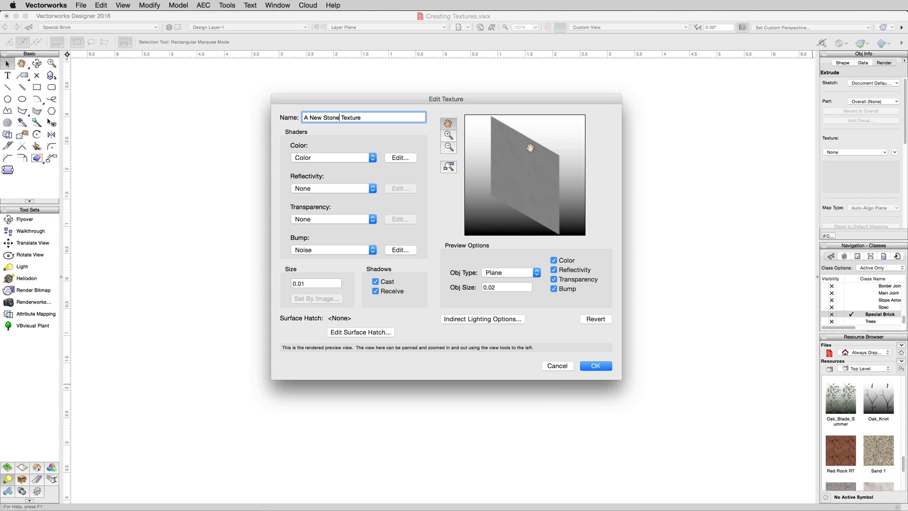
Give the Noise bump a .001m displacement height, High detail, and self-shadowing
left_click(400, 250)
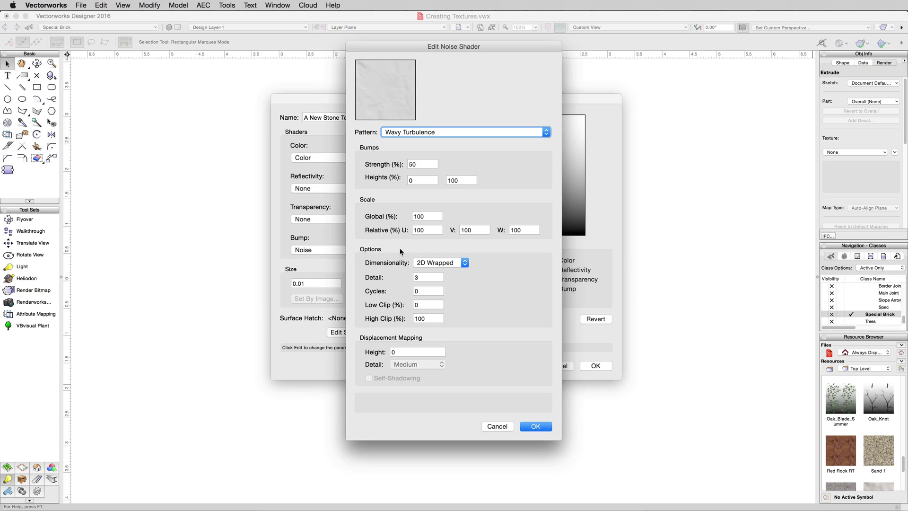
left_click(391, 353)
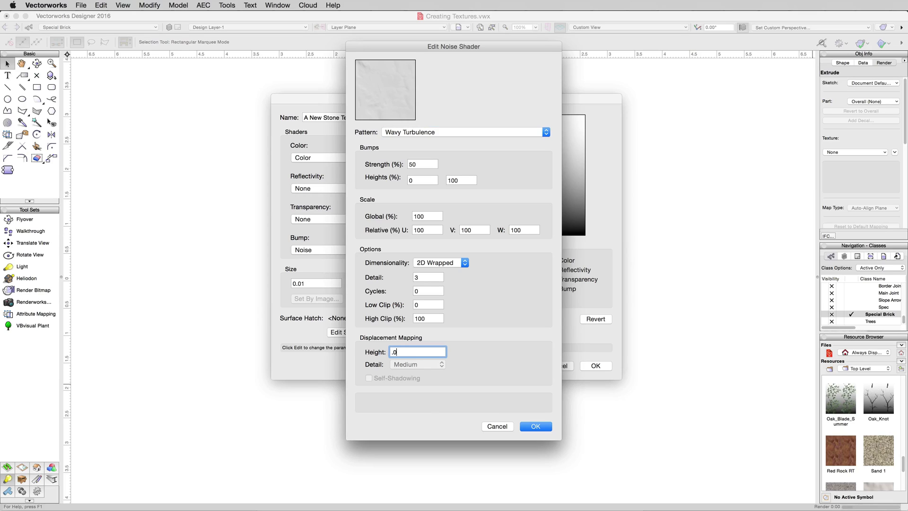
type(".01m")
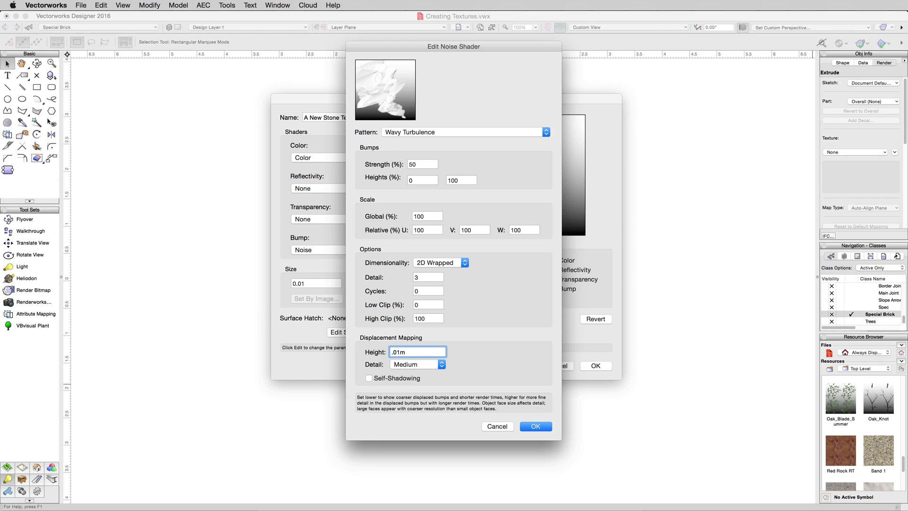
key("BackSpace")
type("01")
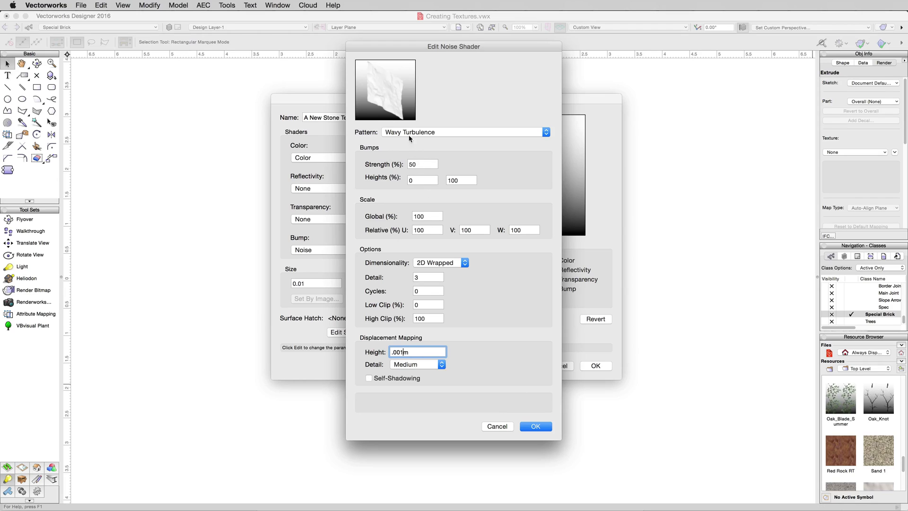
left_click(406, 364)
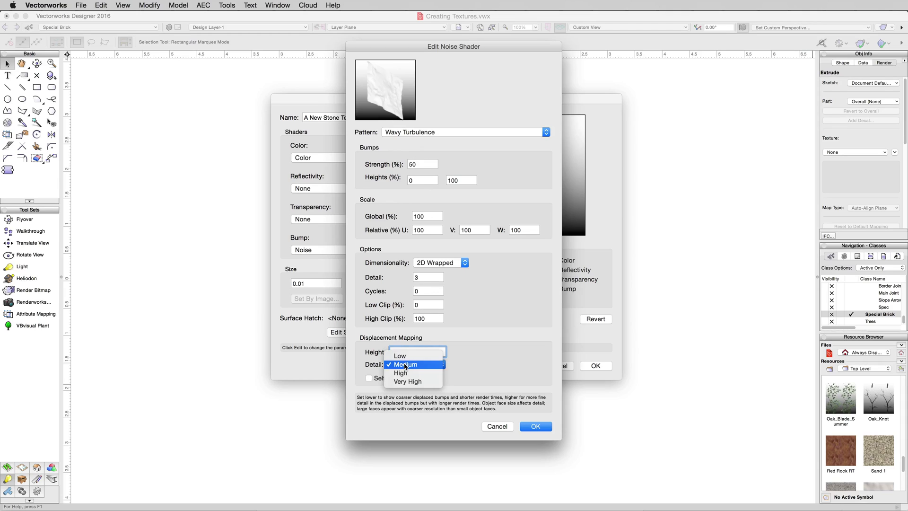
left_click(407, 373)
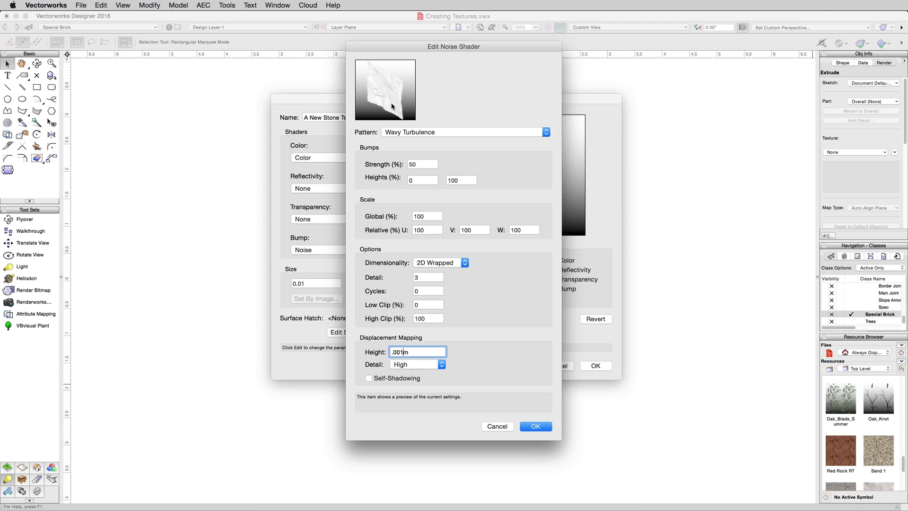
left_click(403, 380)
Apply the displacement settings so the preview shows raised stone relief
left_click(535, 427)
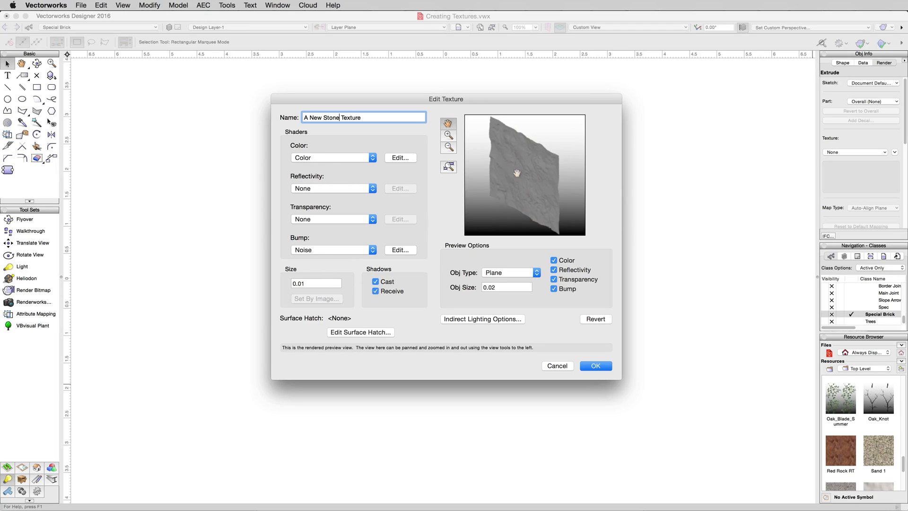
Save the stone texture, apply A New Stone Texture to the brick extrude, and deselect it
left_click(596, 366)
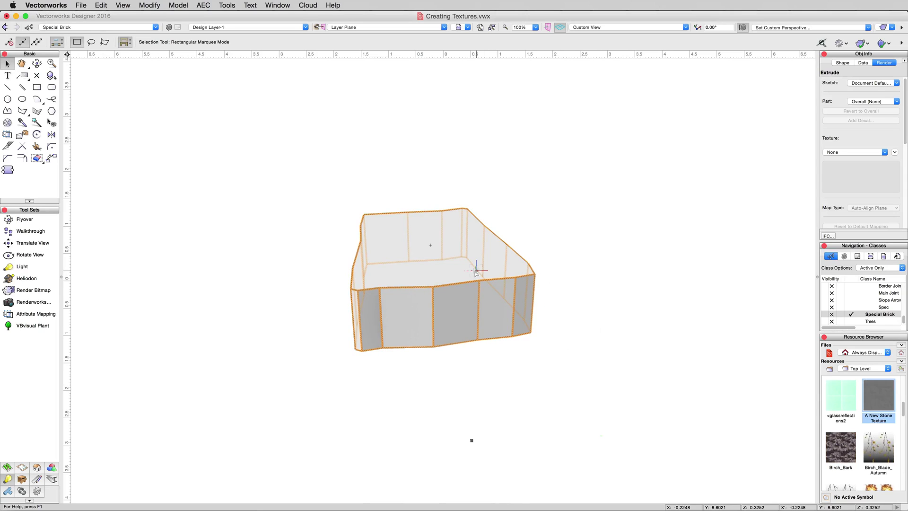
left_click(835, 153)
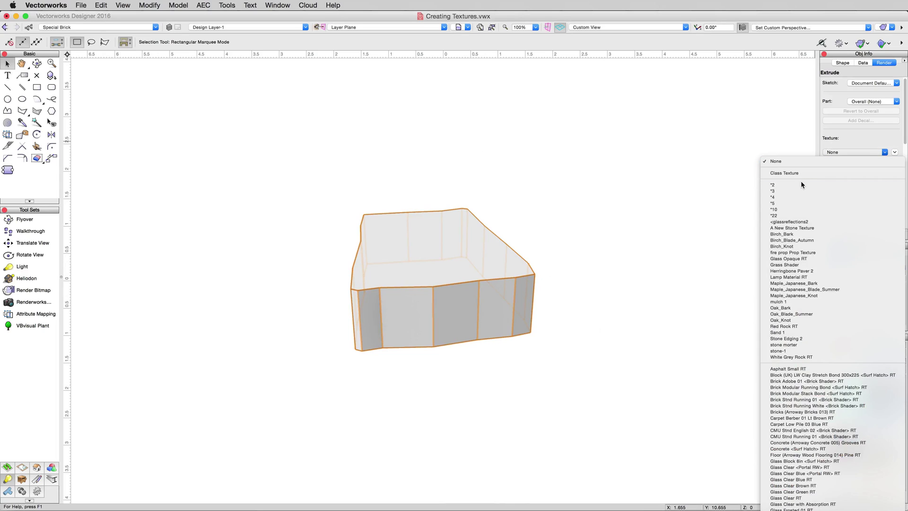
left_click(795, 228)
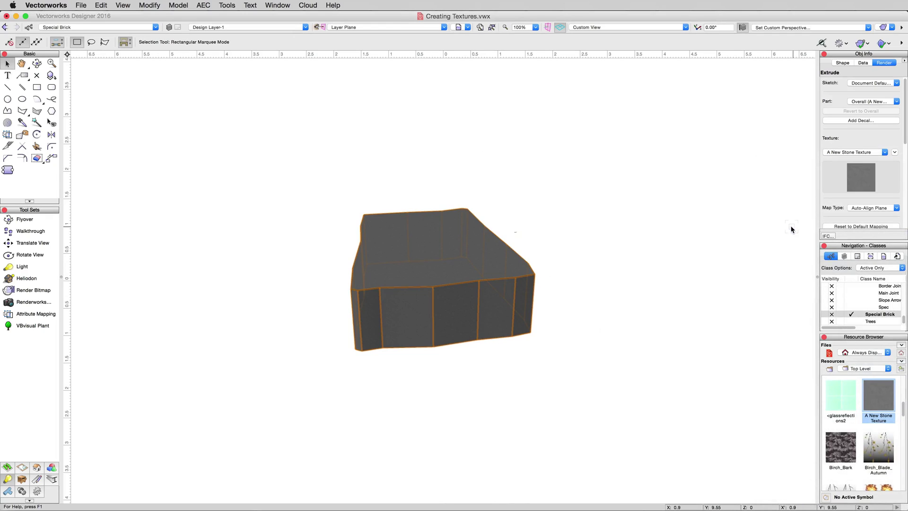
left_click(601, 307)
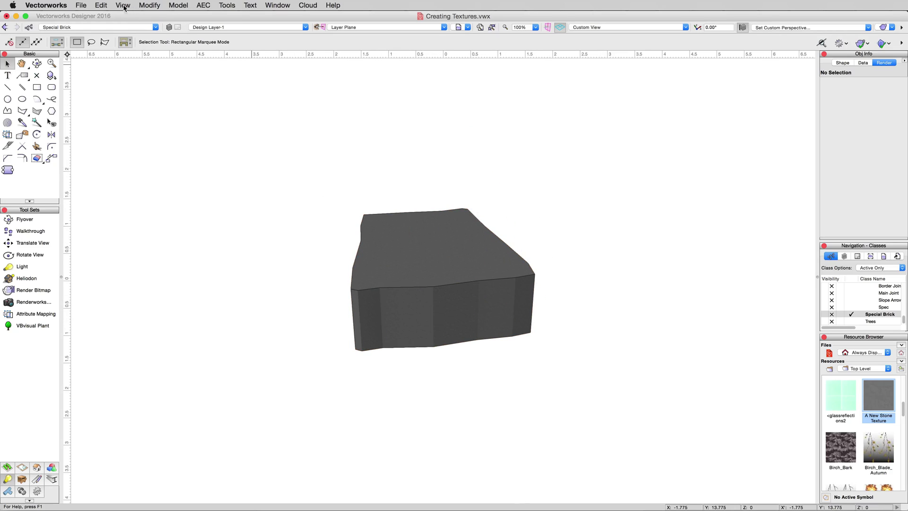
Render the view in Final Quality Renderworks, then switch the render mode to Custom Renderworks
left_click(123, 5)
mouse_move(163, 64)
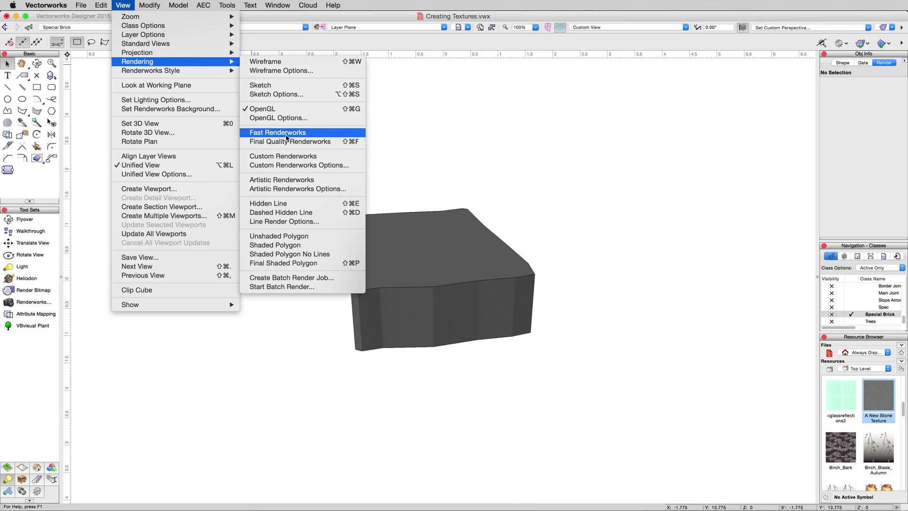
left_click(286, 143)
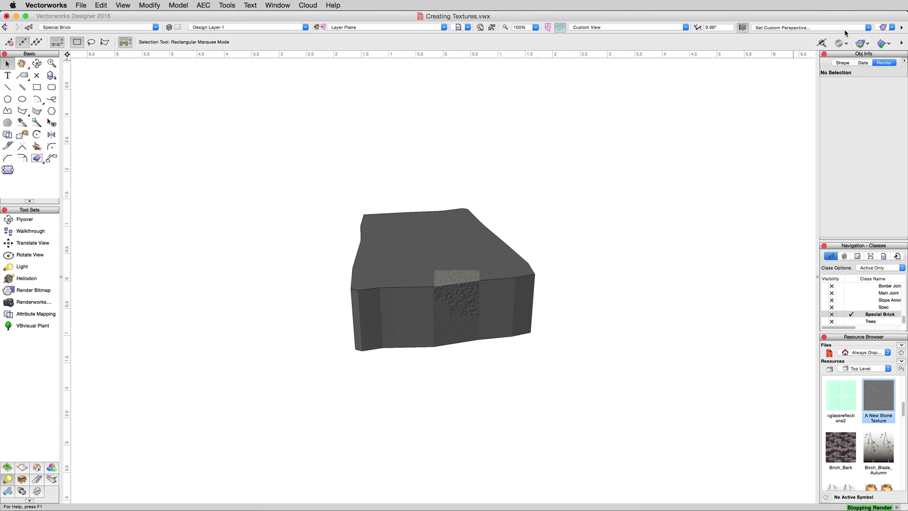
left_click(883, 28)
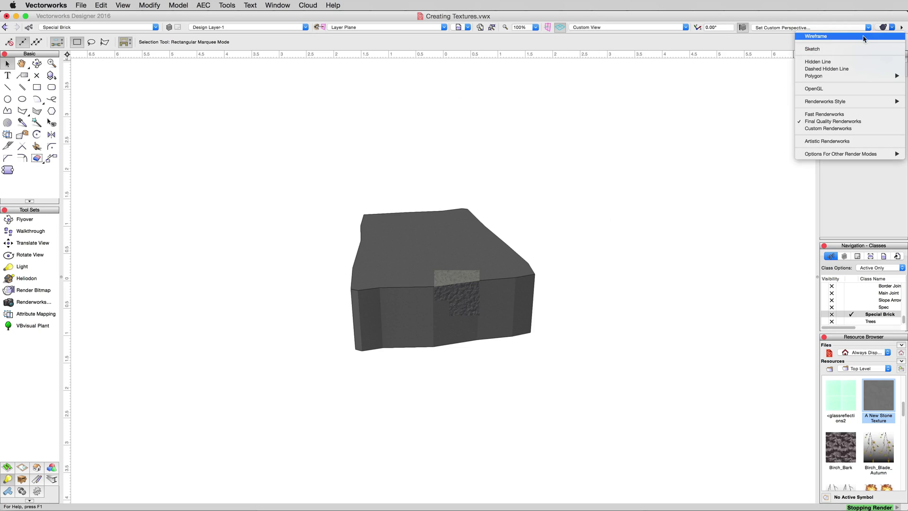
left_click(833, 129)
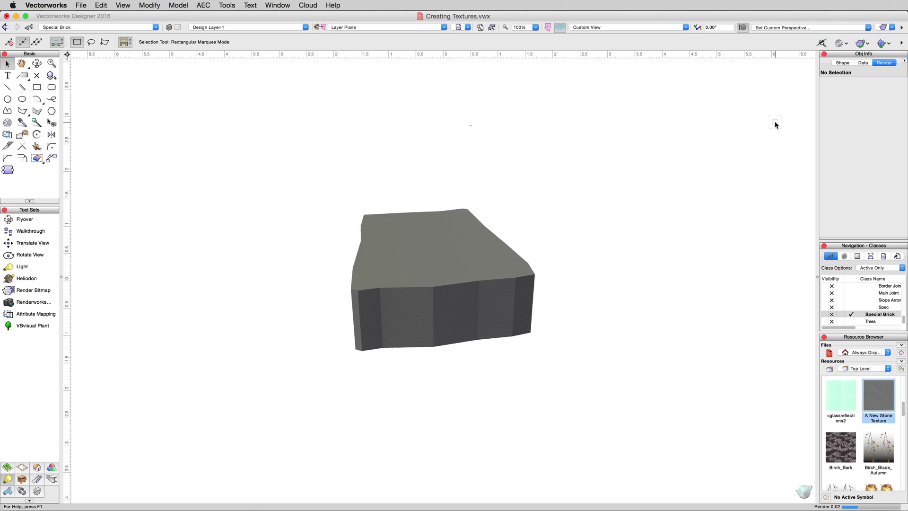
Turn on Displacement Mapping at High quality in Custom Renderworks Options and re-render the box
left_click(887, 28)
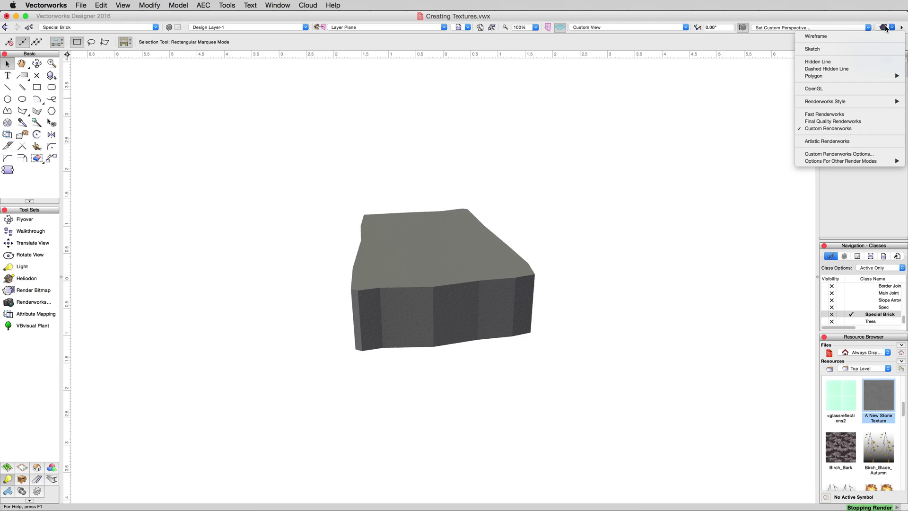
left_click(838, 155)
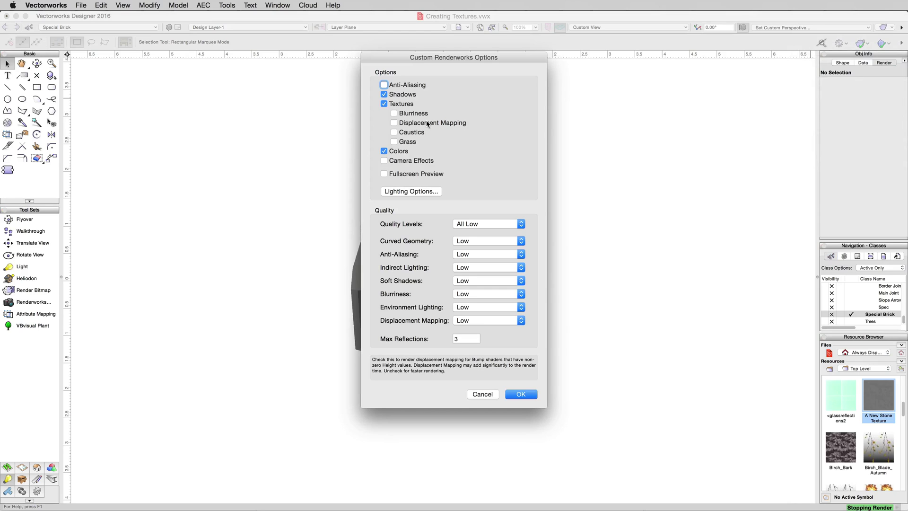
left_click(407, 123)
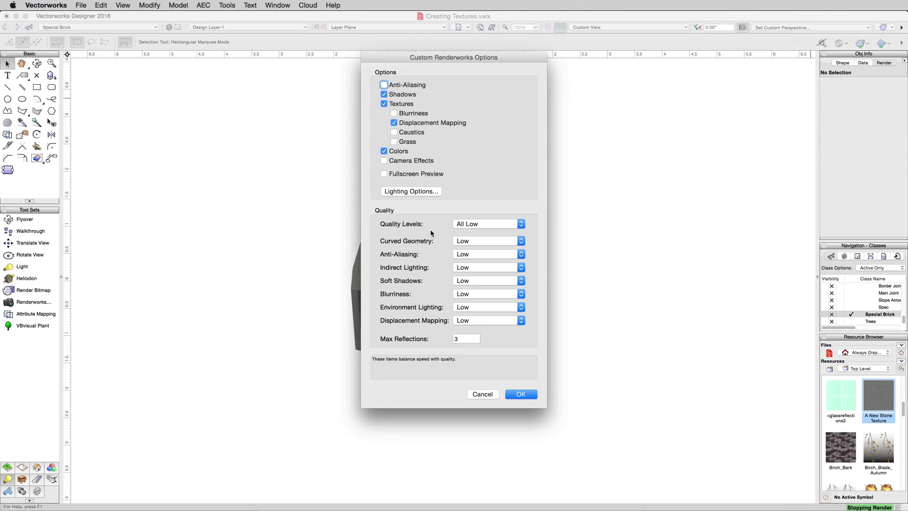
left_click(466, 321)
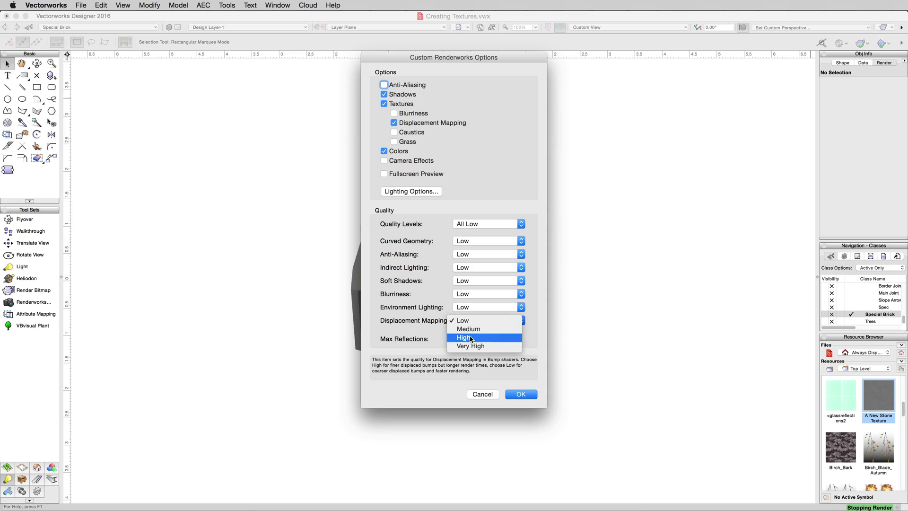
left_click(470, 337)
left_click(520, 394)
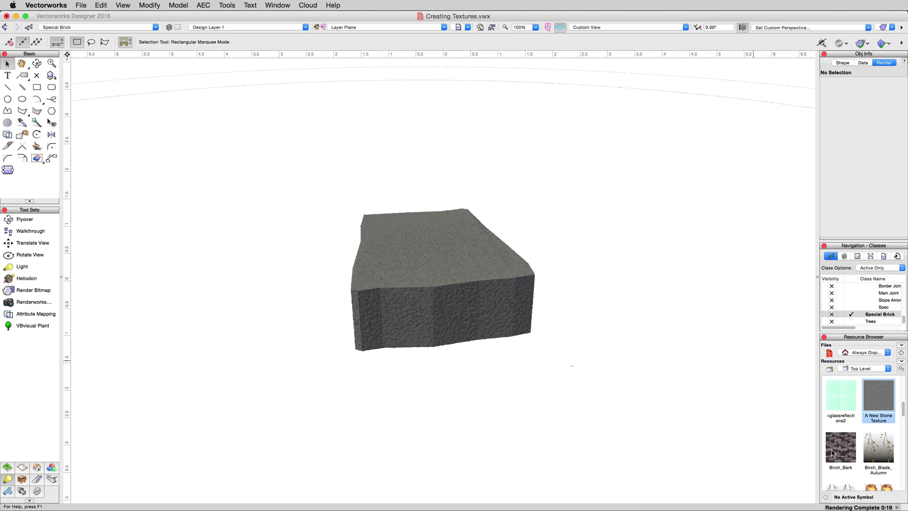
Open A New Stone Texture for editing and rename it A New Glass Texture
right_click(878, 400)
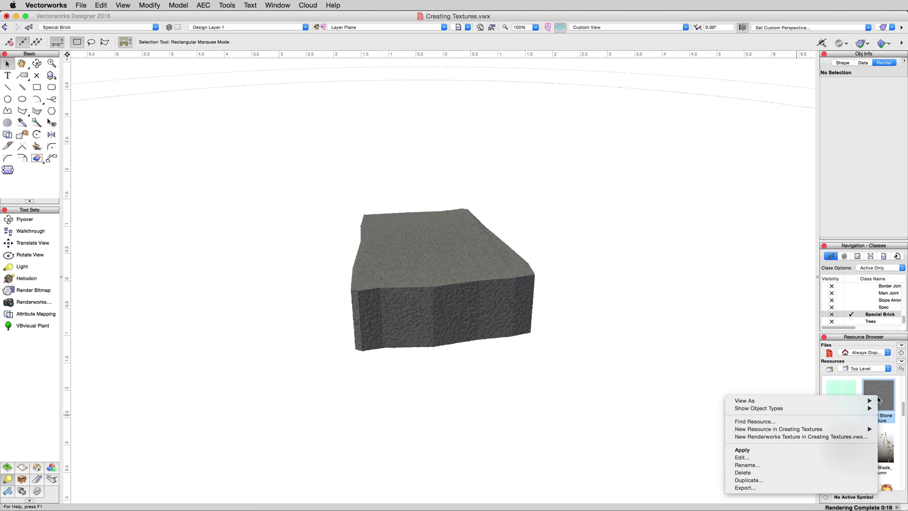
left_click(770, 458)
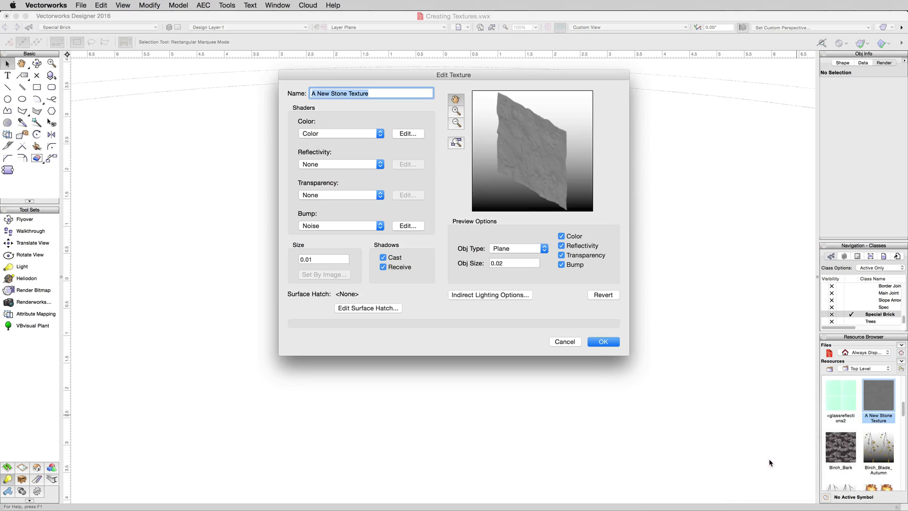
double_click(339, 94)
type("Glass")
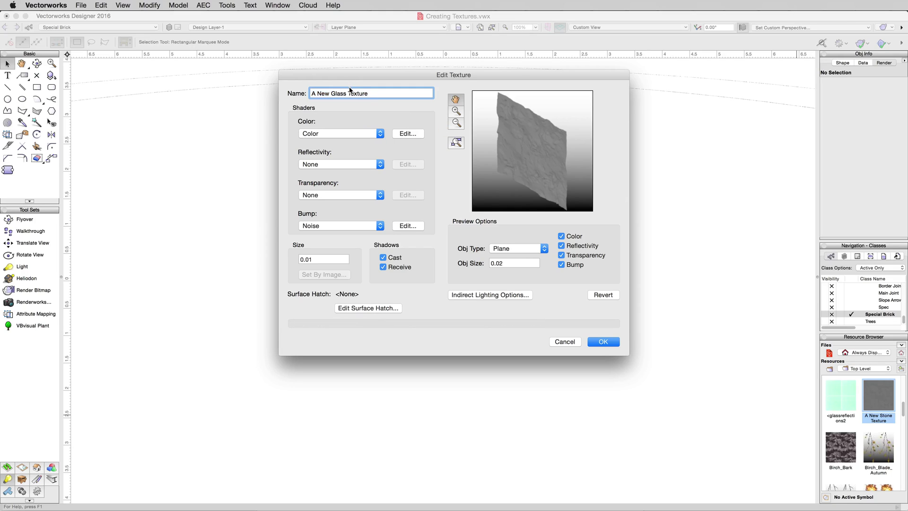
Set the Color shader to a light blue-grey from the Standard Vectorworks Colors set
left_click(343, 134)
left_click(412, 134)
left_click(408, 134)
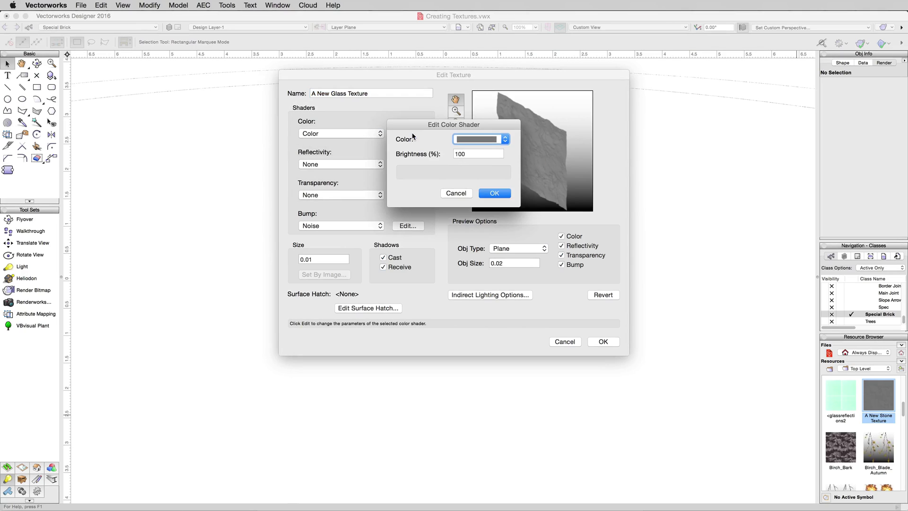
left_click(471, 140)
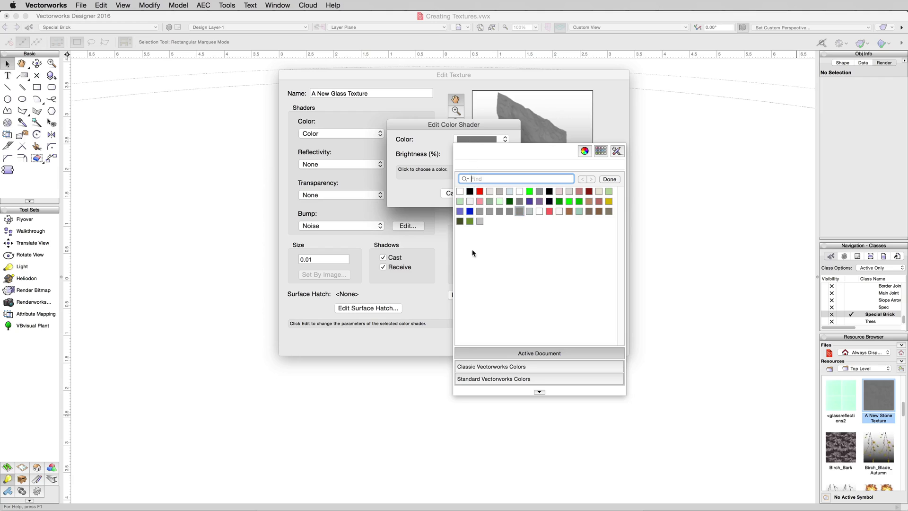
left_click(475, 368)
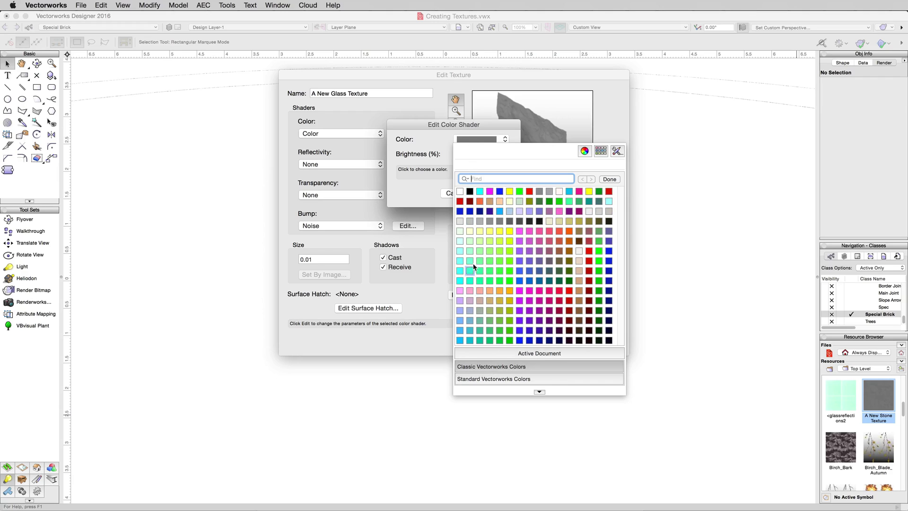
left_click(519, 211)
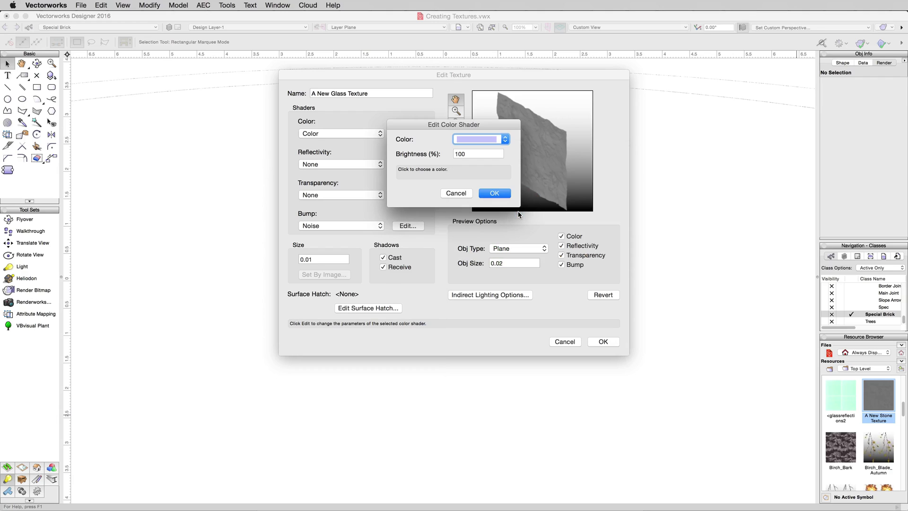
left_click(486, 141)
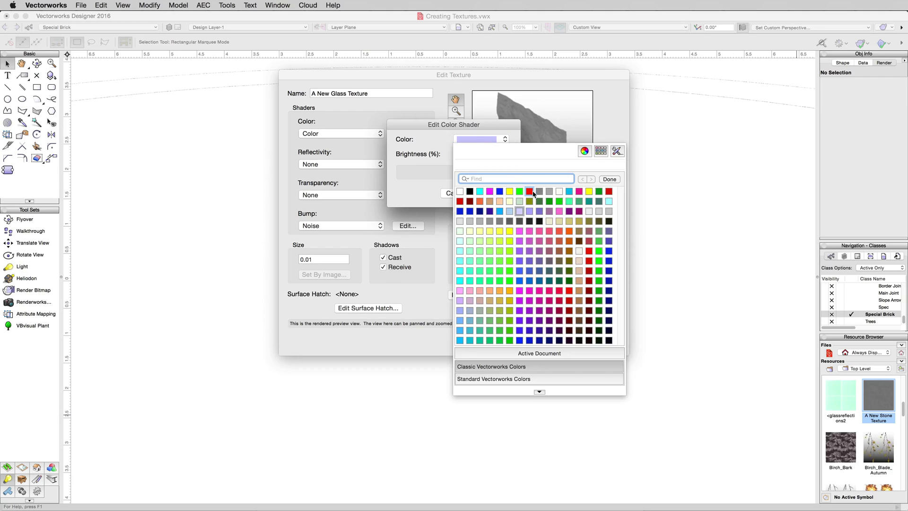
left_click(609, 202)
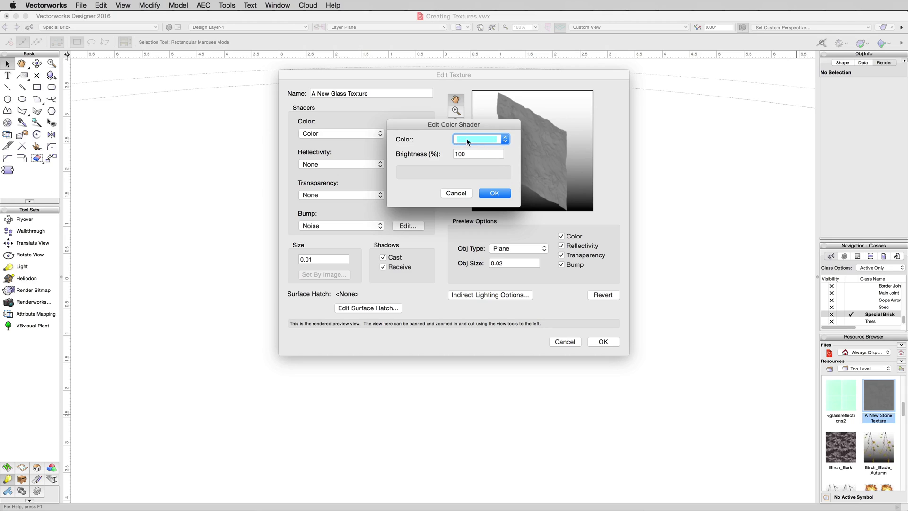
left_click(497, 141)
left_click(486, 378)
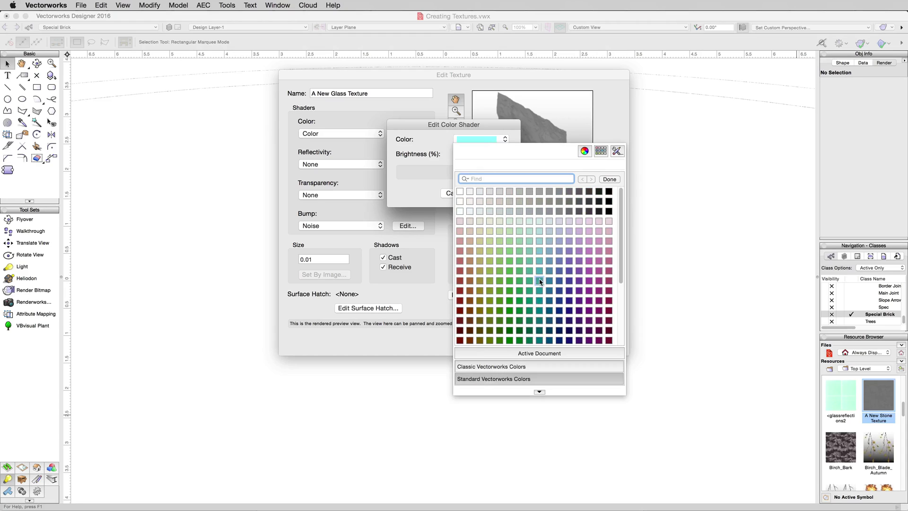
left_click(549, 221)
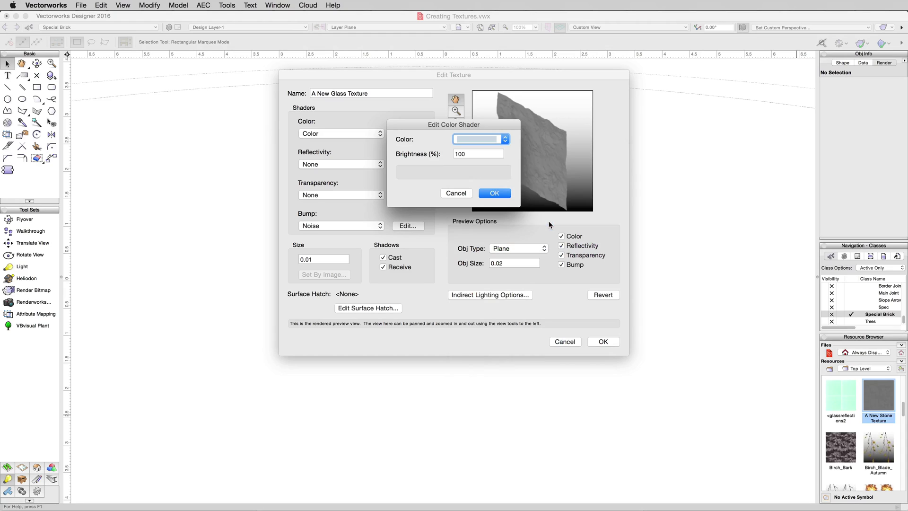
left_click(494, 194)
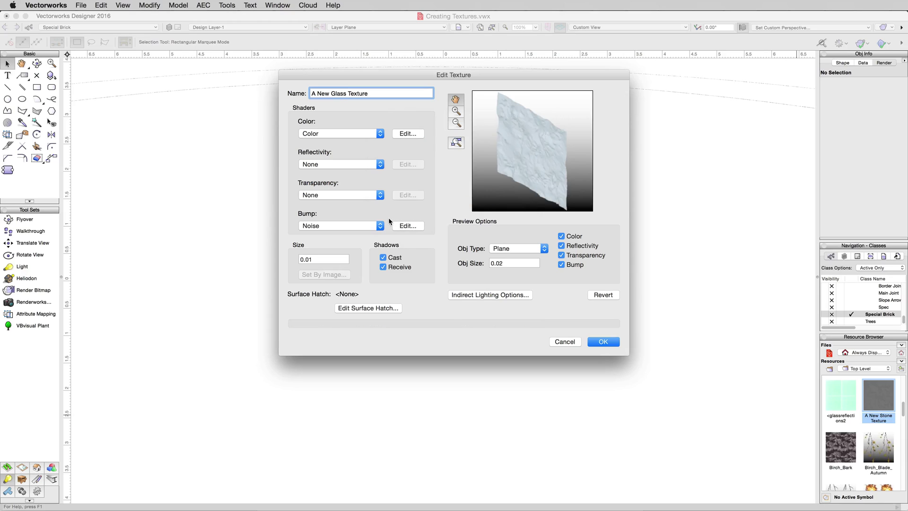
Set Bump to None, and Reflectivity and Transparency both to Glass
left_click(342, 226)
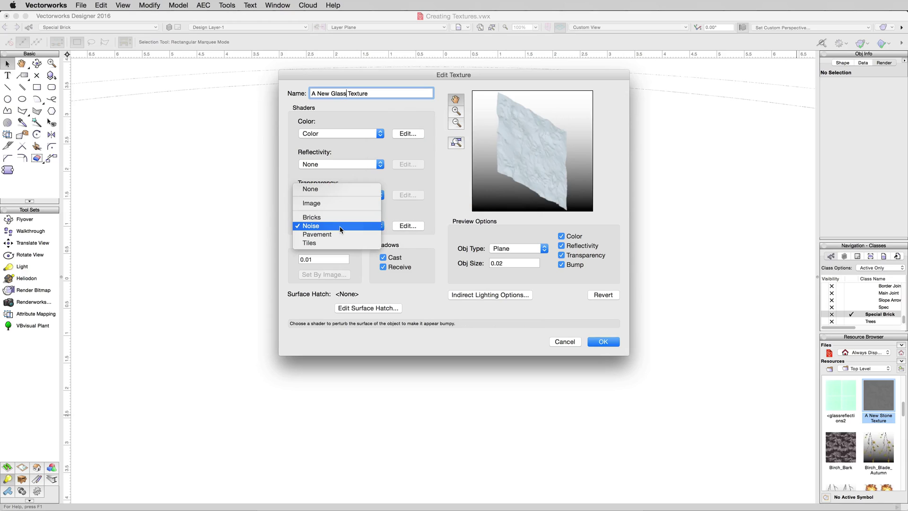
left_click(339, 188)
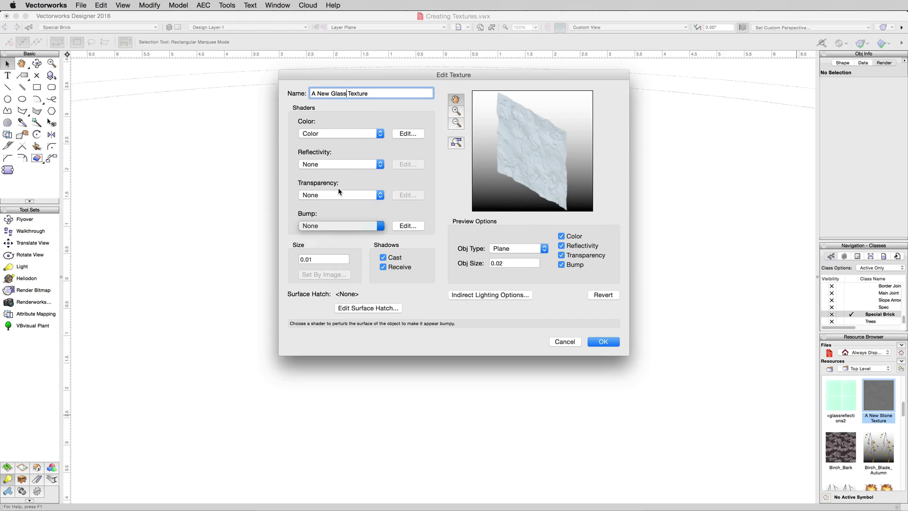
left_click(333, 165)
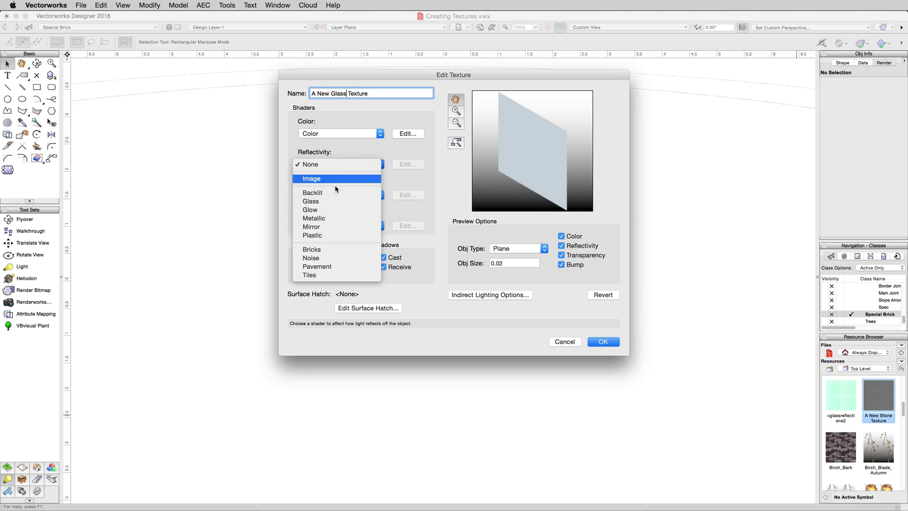
left_click(335, 201)
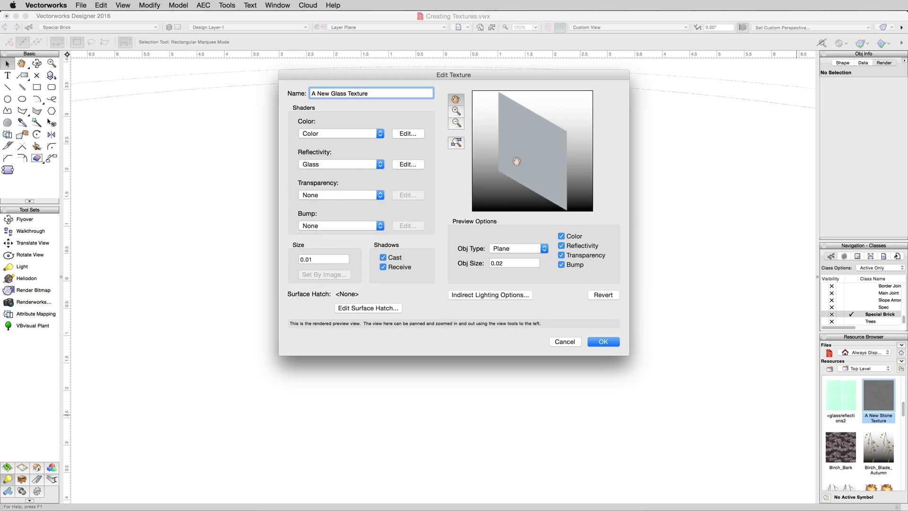
left_click(358, 197)
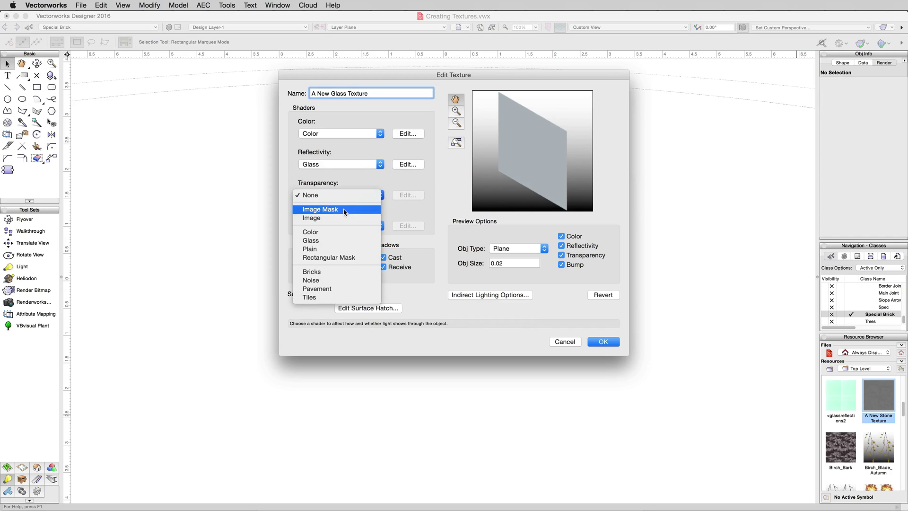
left_click(334, 241)
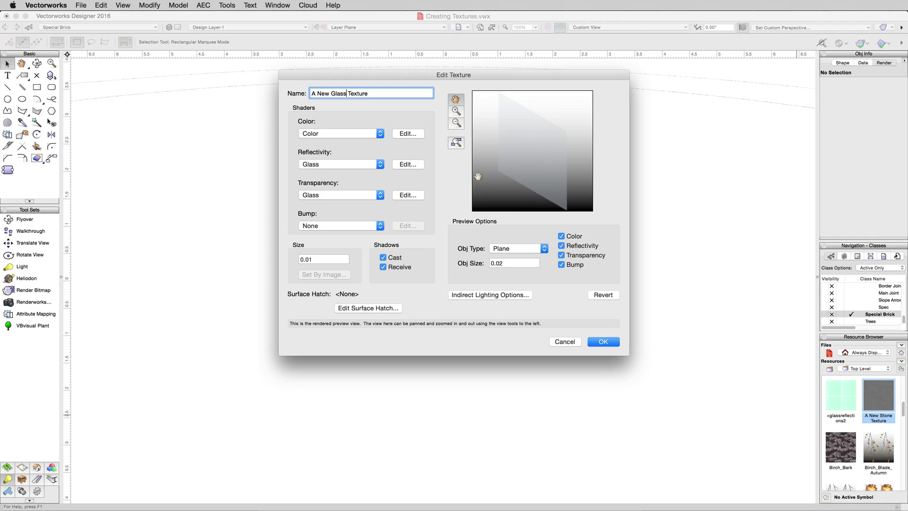
left_click(330, 165)
left_click(303, 164)
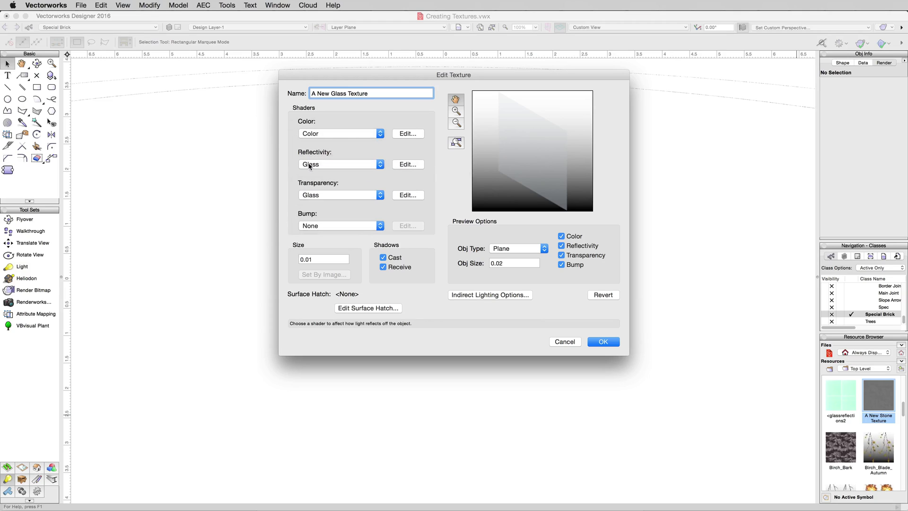
left_click(381, 165)
left_click(342, 164)
left_click(410, 164)
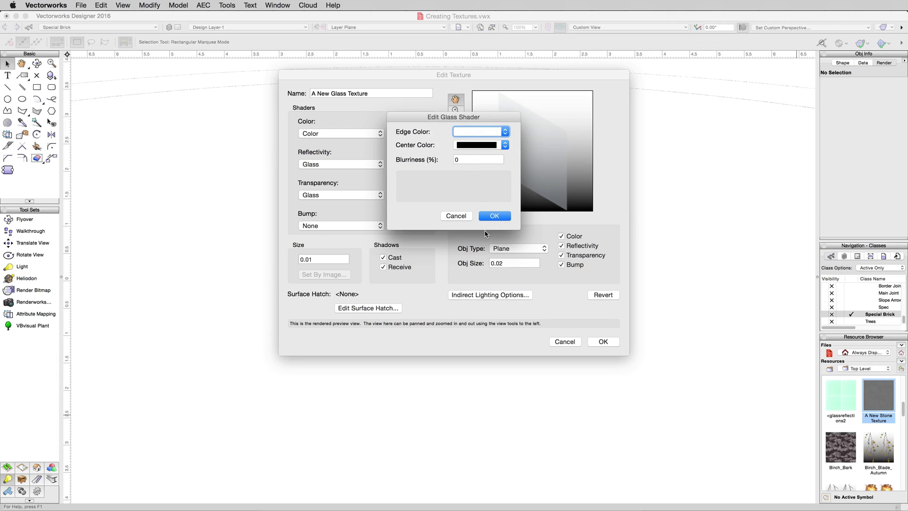
left_click(494, 216)
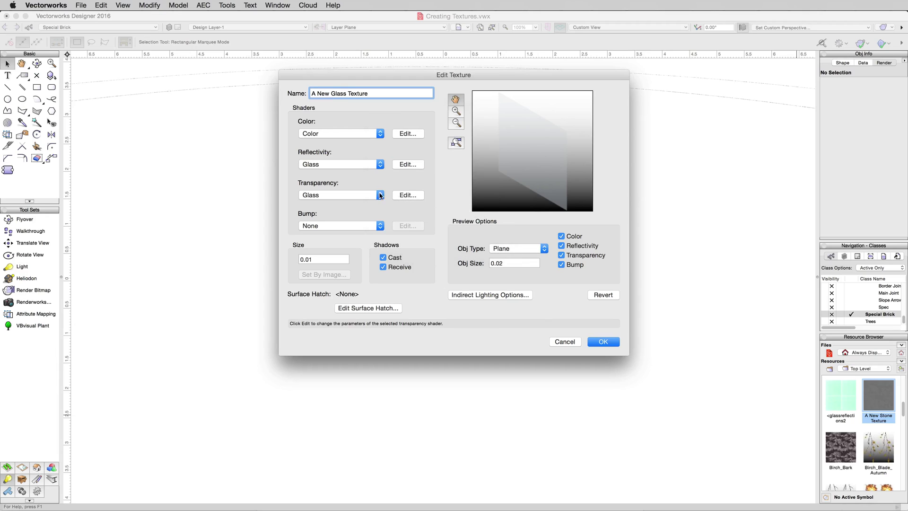
Give the Glass transparency 90 transmission and an index of refraction of 1.5
left_click(407, 195)
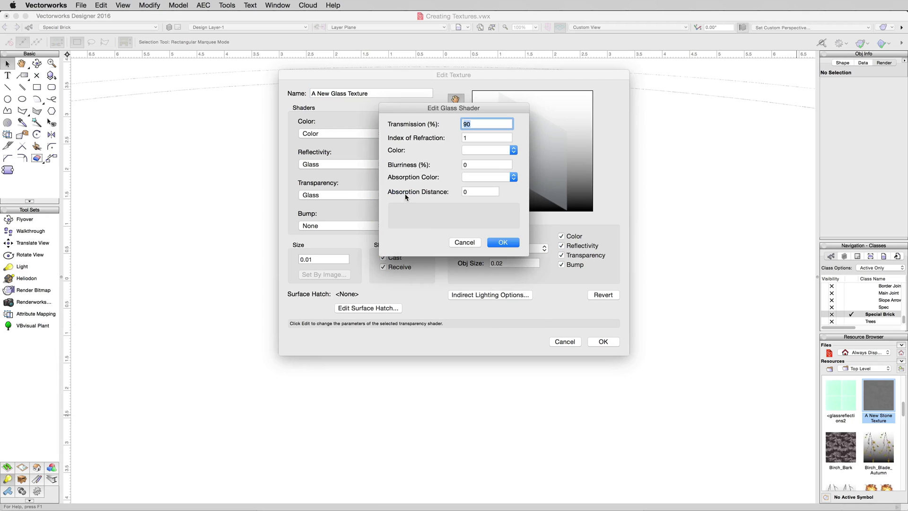
left_click(482, 137)
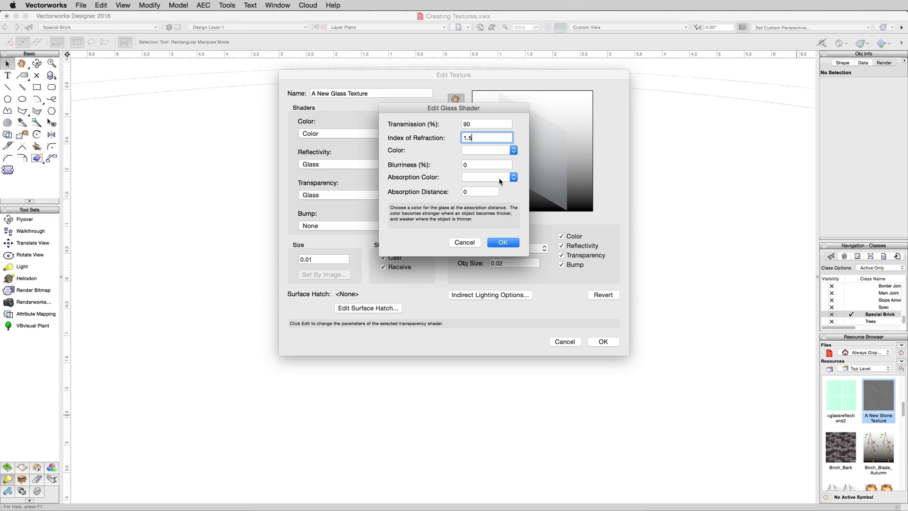
left_click(503, 242)
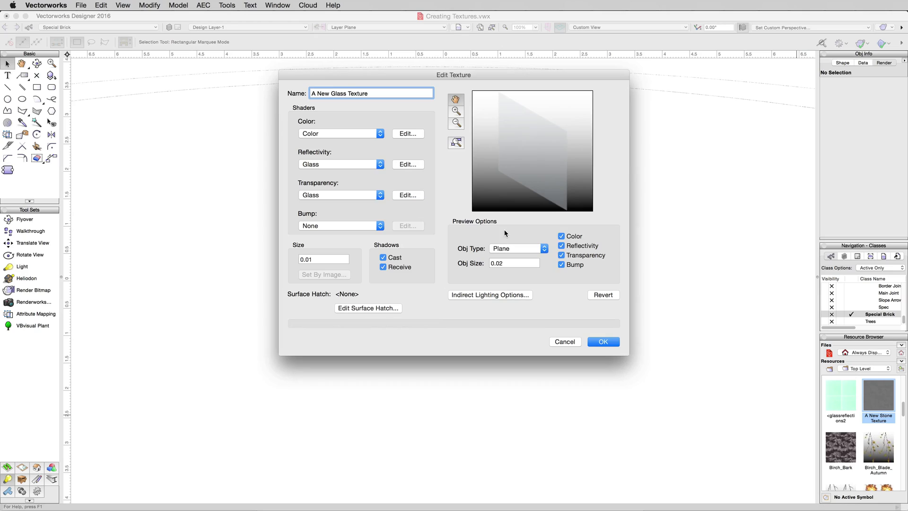
Save A New Glass Texture, then select and deselect the wall model so it re-renders as glass
left_click(601, 342)
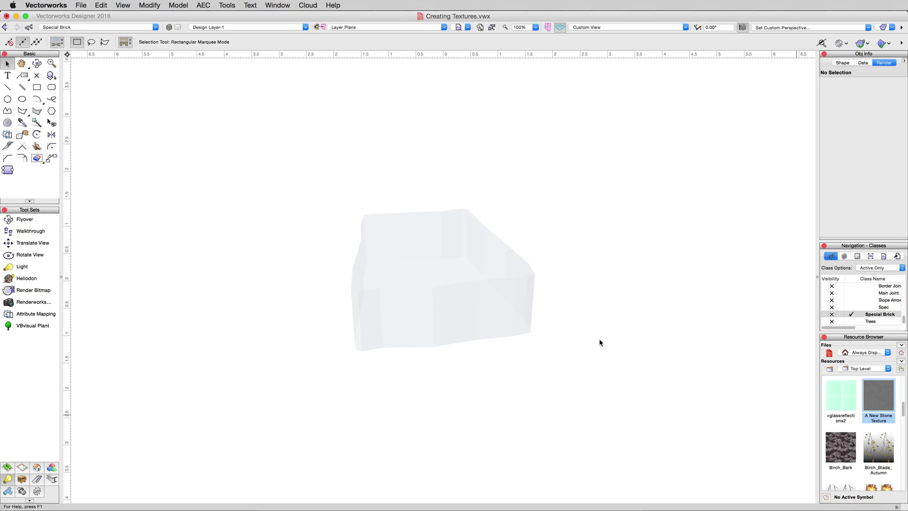
key("shift+e")
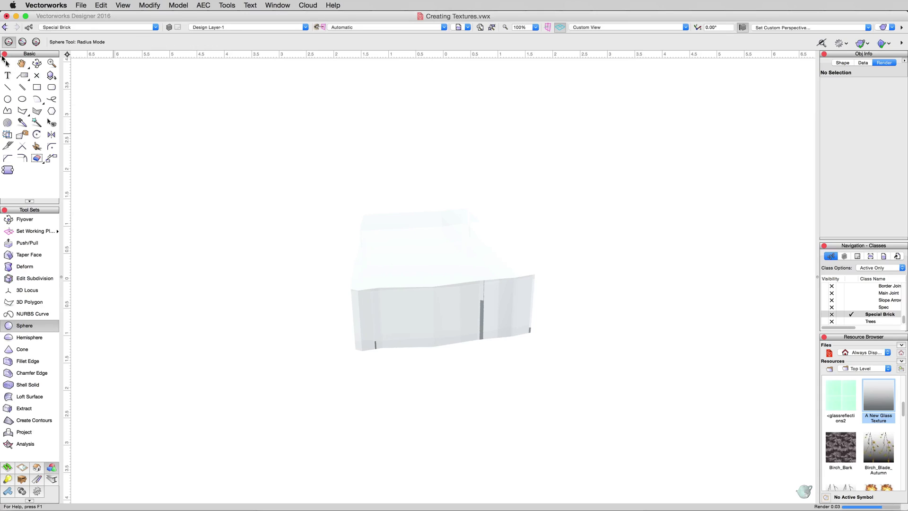
key("x")
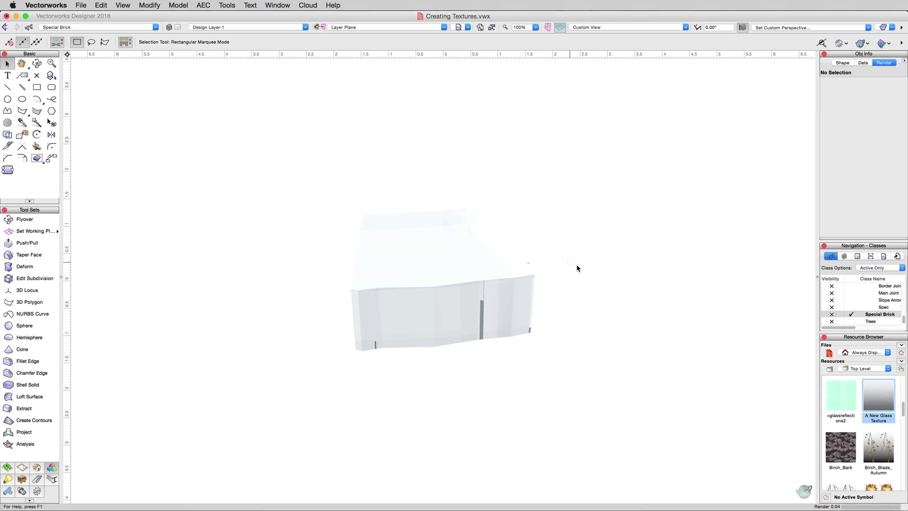
left_click(427, 348)
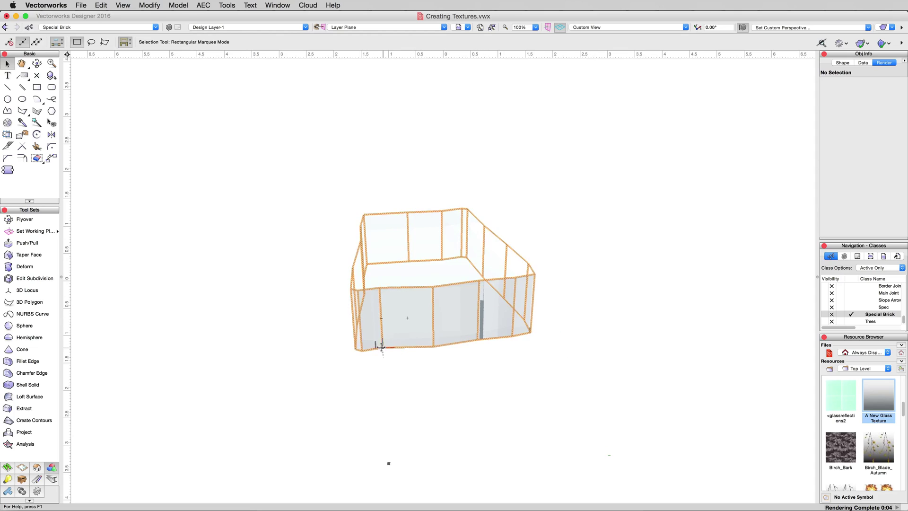
left_click(535, 339)
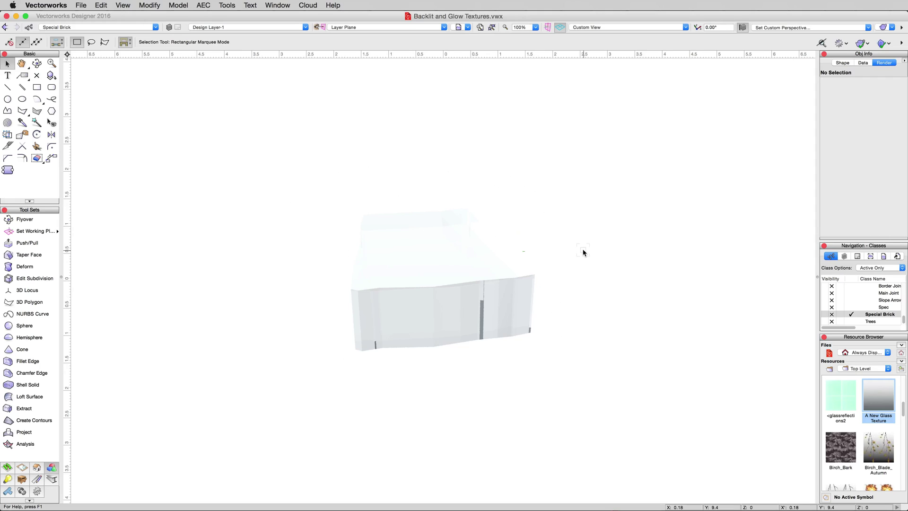
left_click(503, 257)
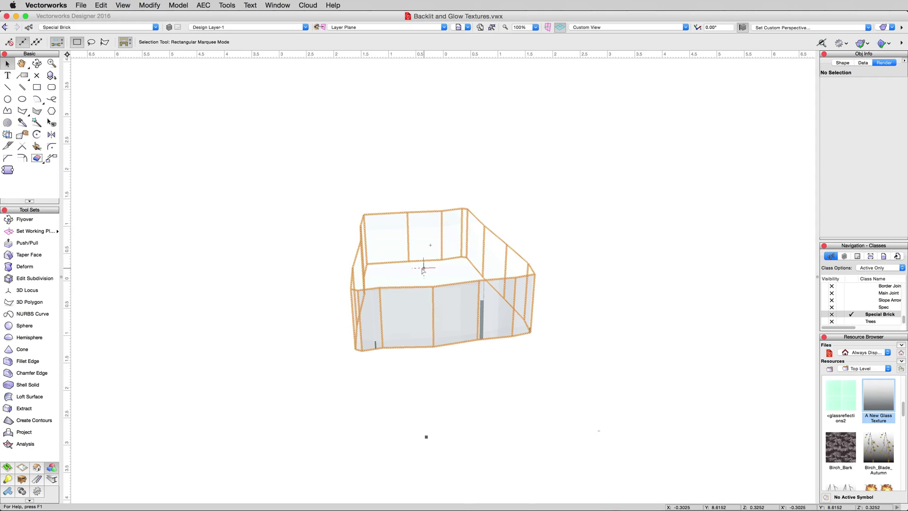
left_click(545, 252)
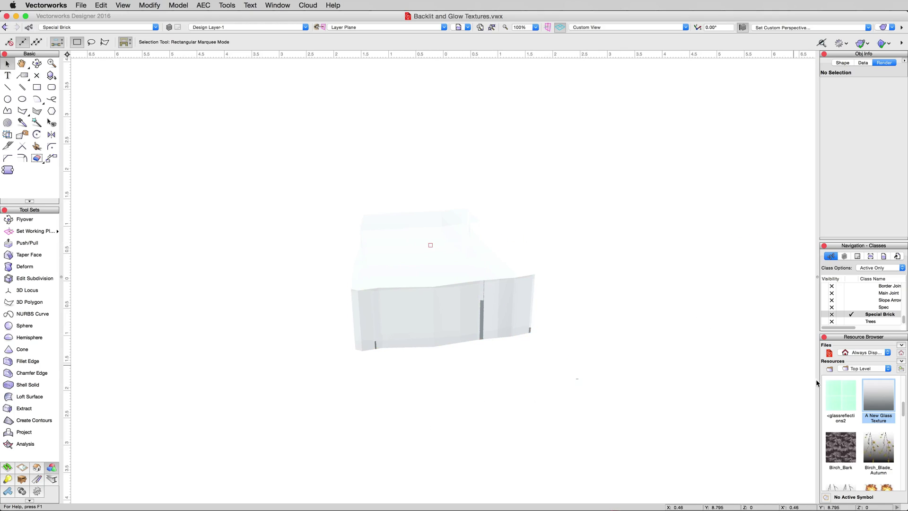
Open the glass texture for editing and rename it A New Brick Texture
right_click(875, 391)
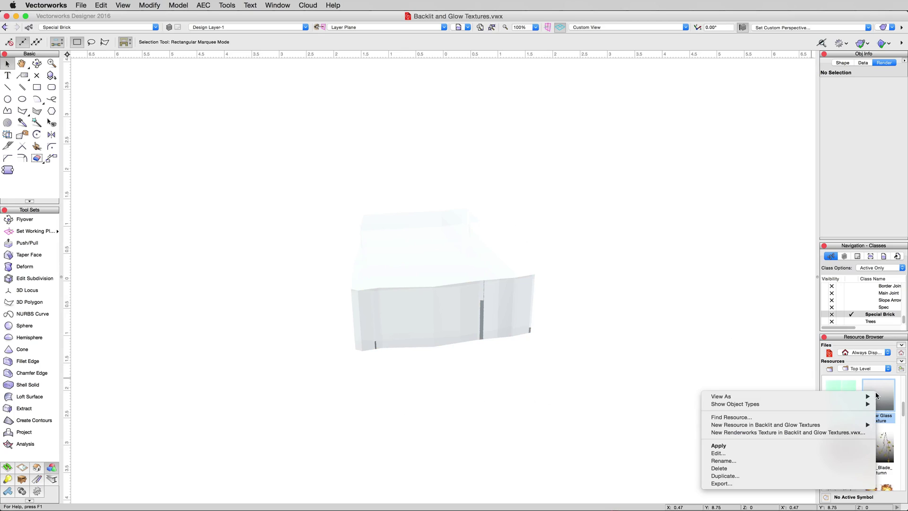
left_click(724, 448)
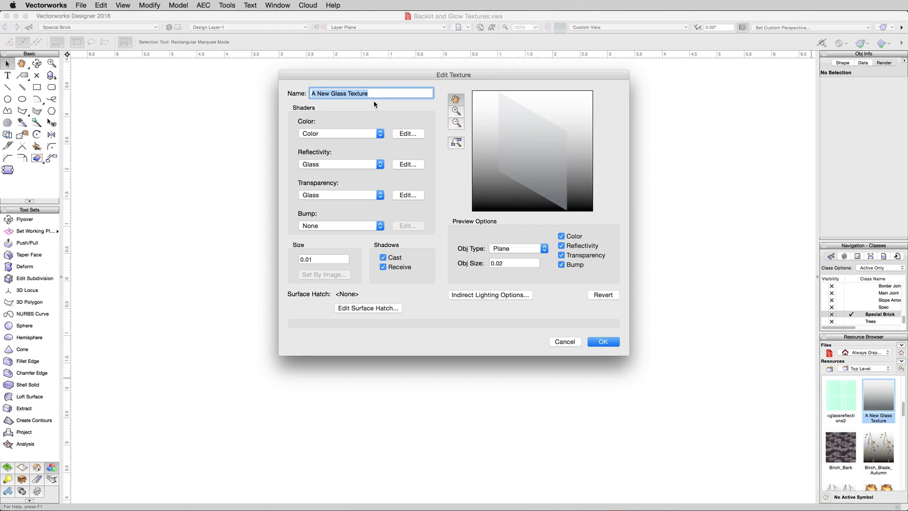
double_click(340, 93)
type("Brick")
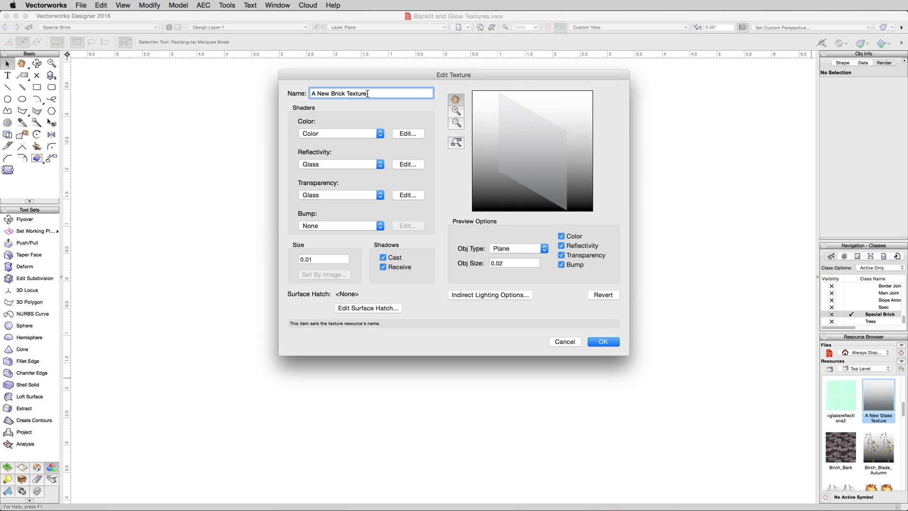
Make the Color shader an Image that reuses the Brick Wall Color image
left_click(317, 134)
left_click(320, 120)
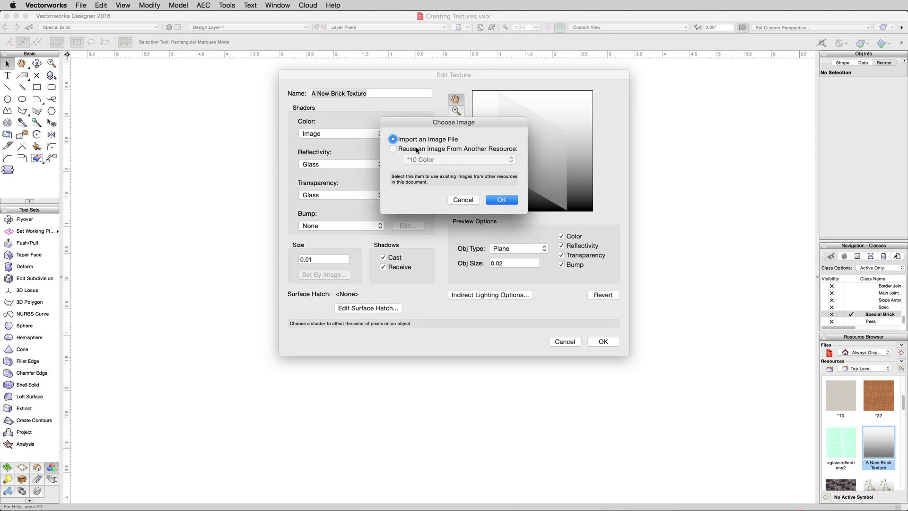
left_click(419, 149)
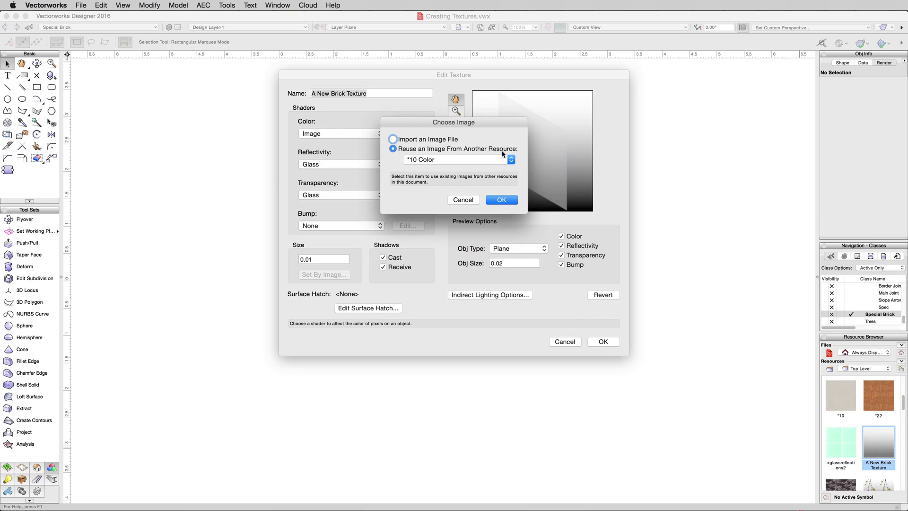
left_click(470, 159)
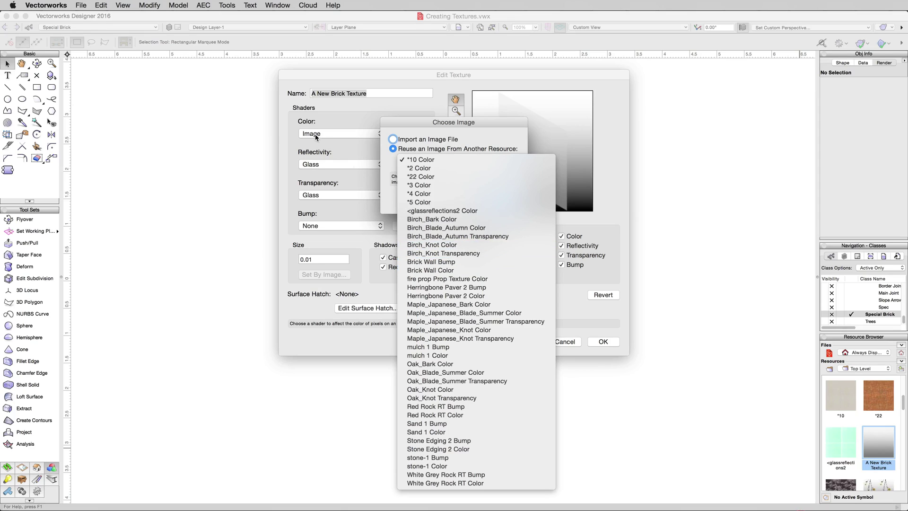
left_click(430, 271)
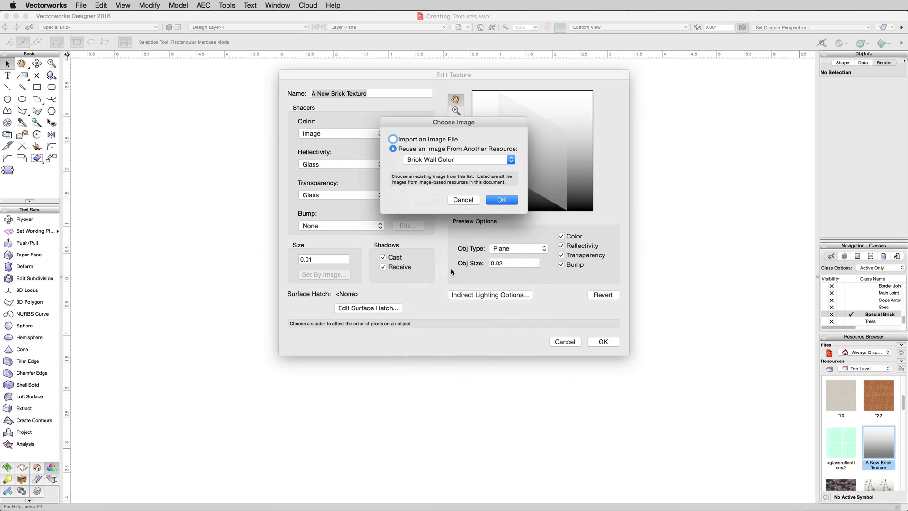
left_click(492, 201)
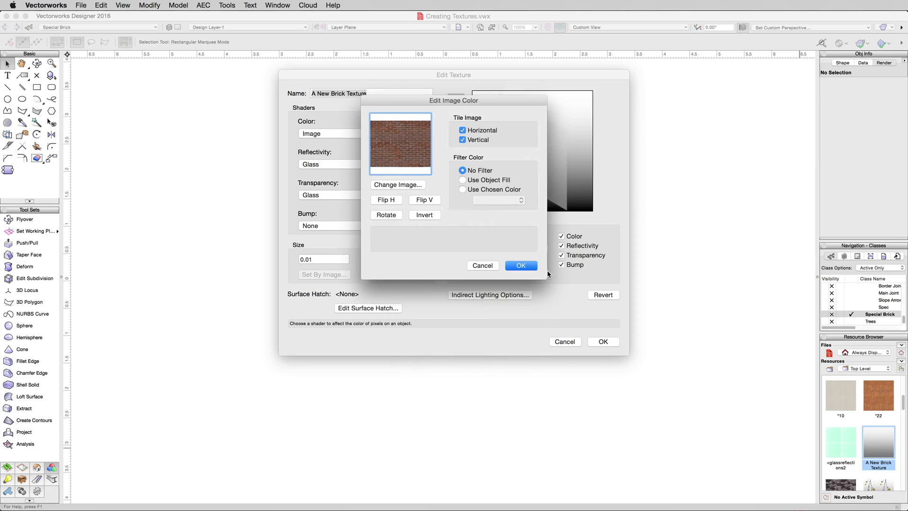
left_click(522, 266)
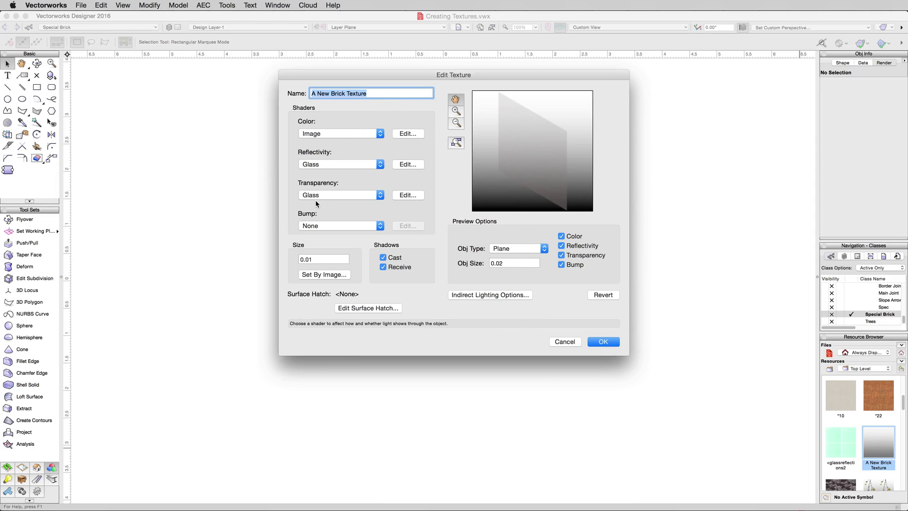
Set both Reflectivity and Transparency to None
left_click(365, 161)
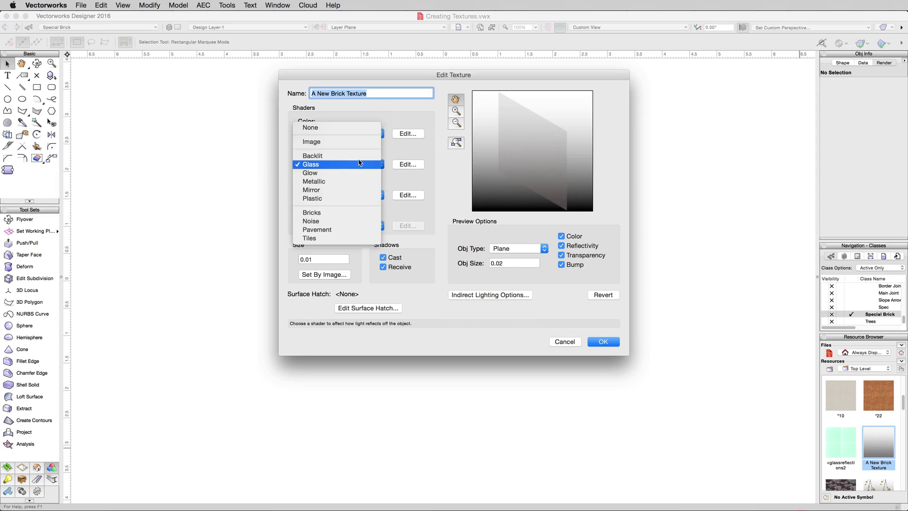
left_click(330, 128)
left_click(325, 195)
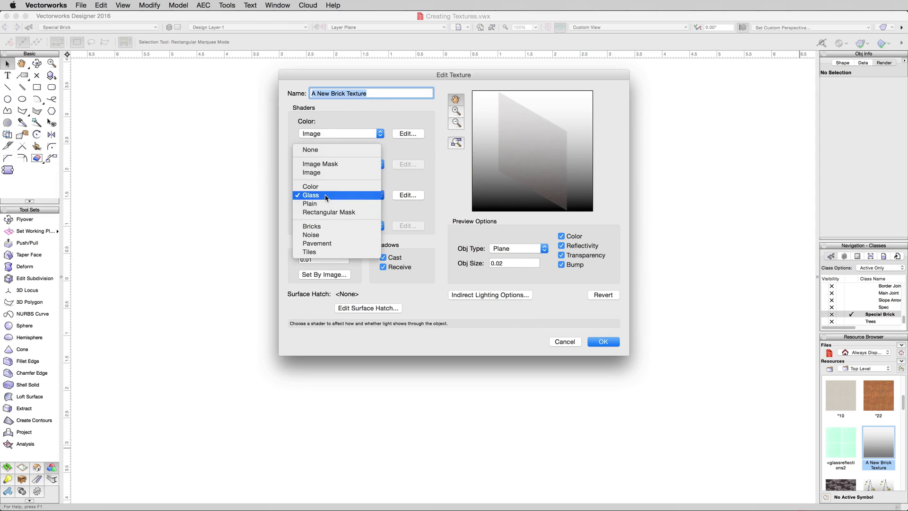
left_click(320, 150)
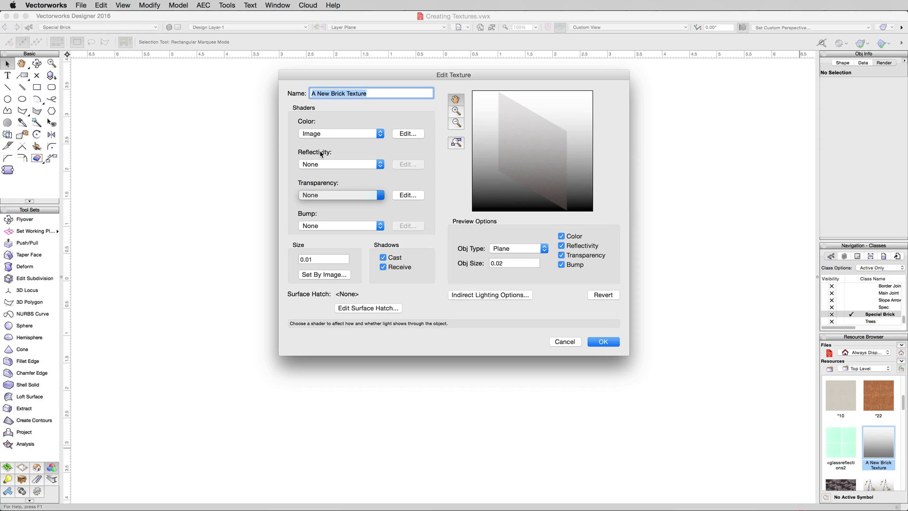
Make the Bump shader an Image that reuses the Brick Wall Bump image
left_click(320, 227)
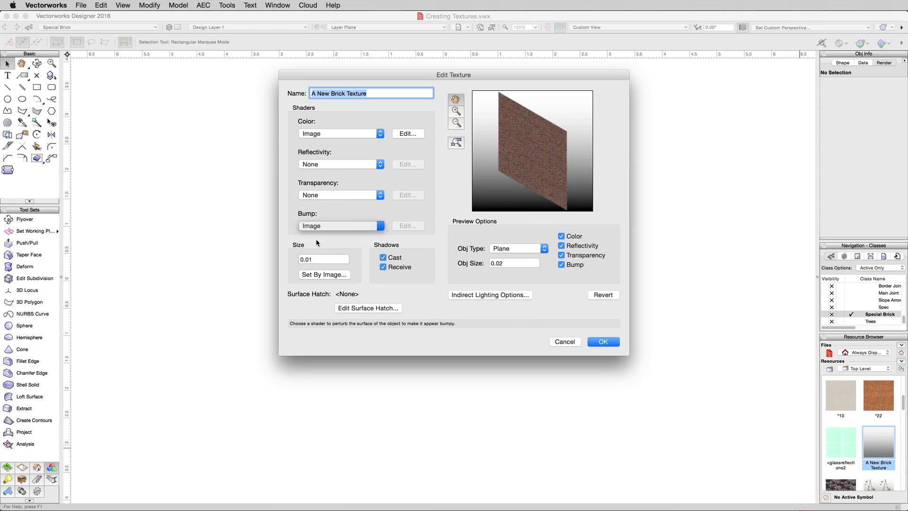
left_click(317, 239)
left_click(410, 150)
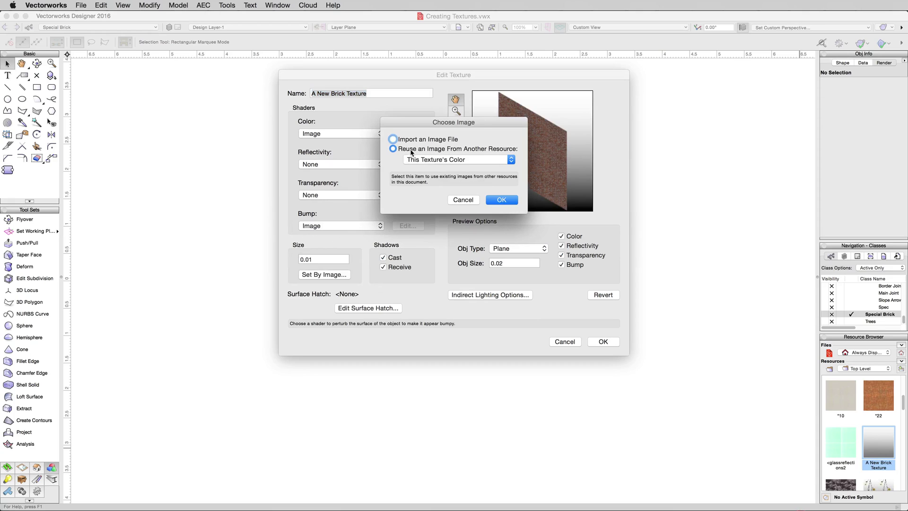
left_click(467, 160)
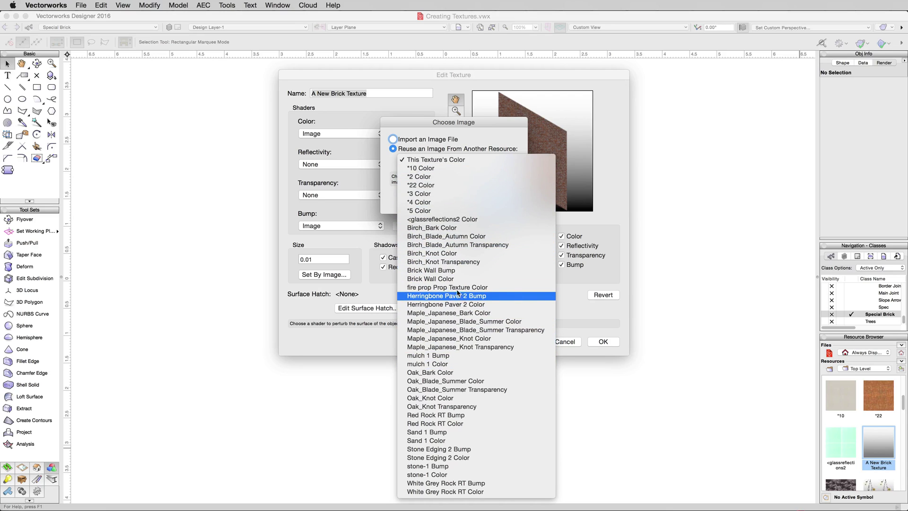
left_click(454, 262)
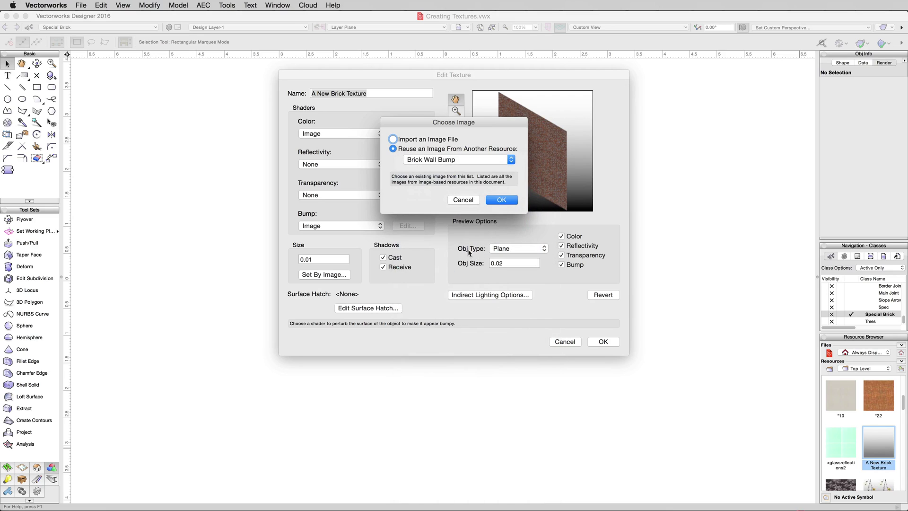
left_click(504, 202)
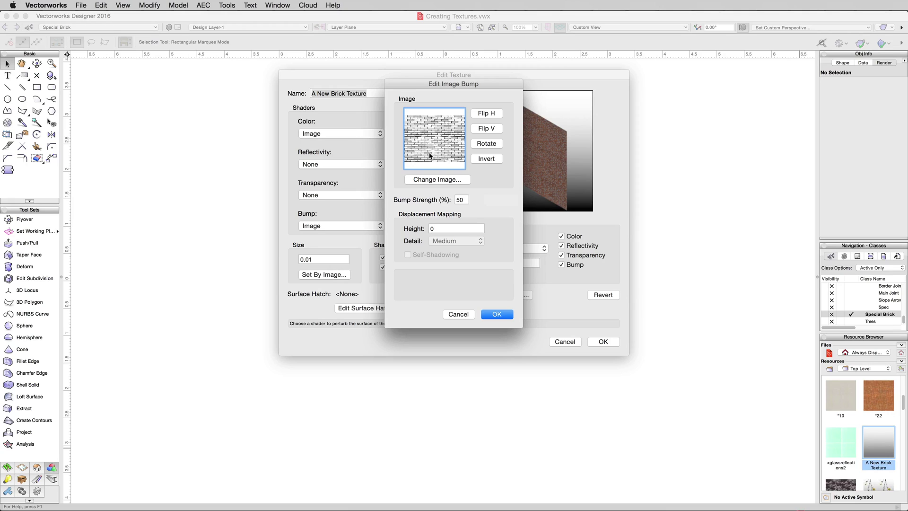
Set the bump displacement to .02 height, High detail, with self-shadowing on
left_click(448, 229)
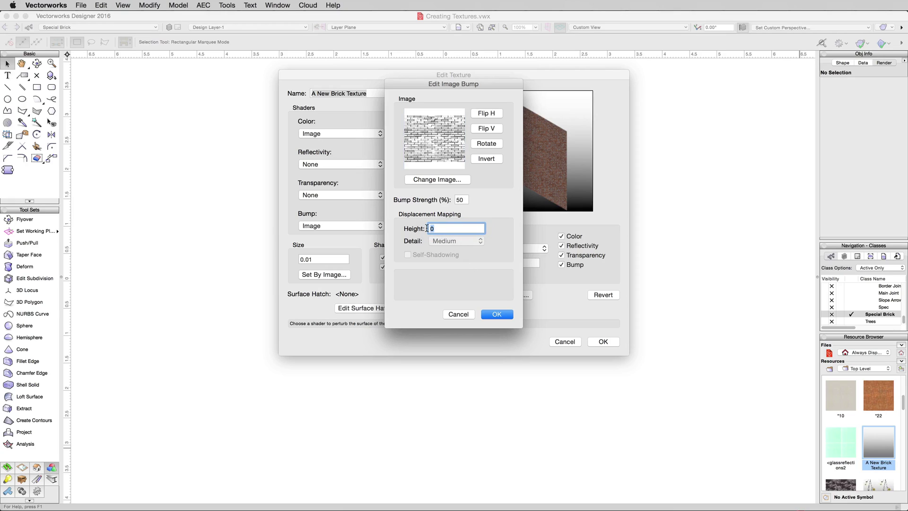
type(".02")
left_click(445, 241)
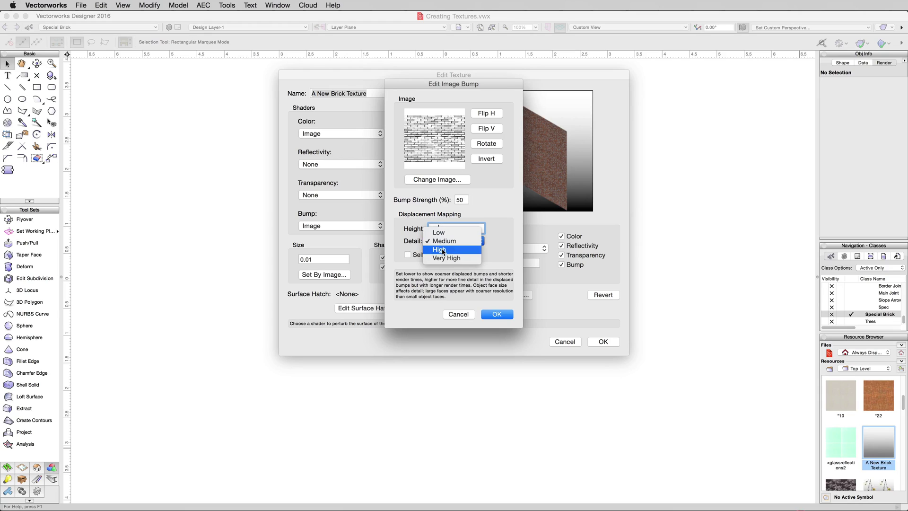
left_click(442, 251)
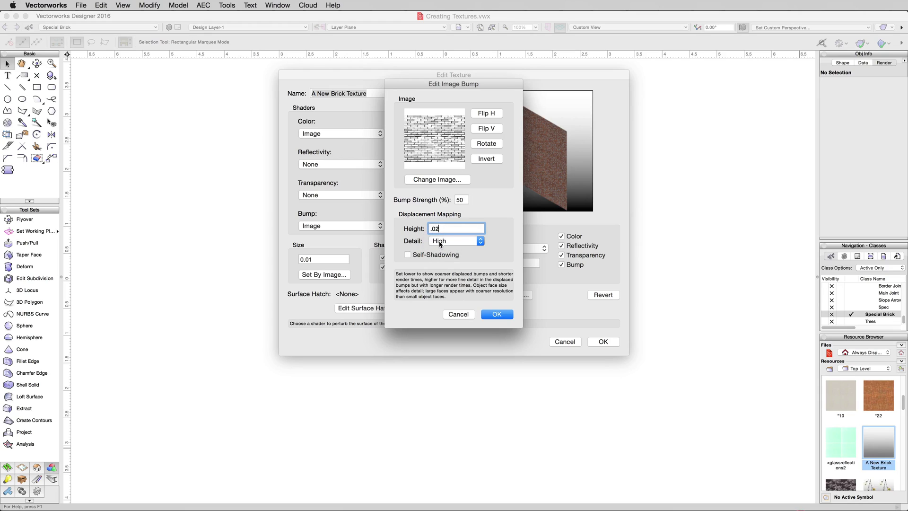
left_click(429, 255)
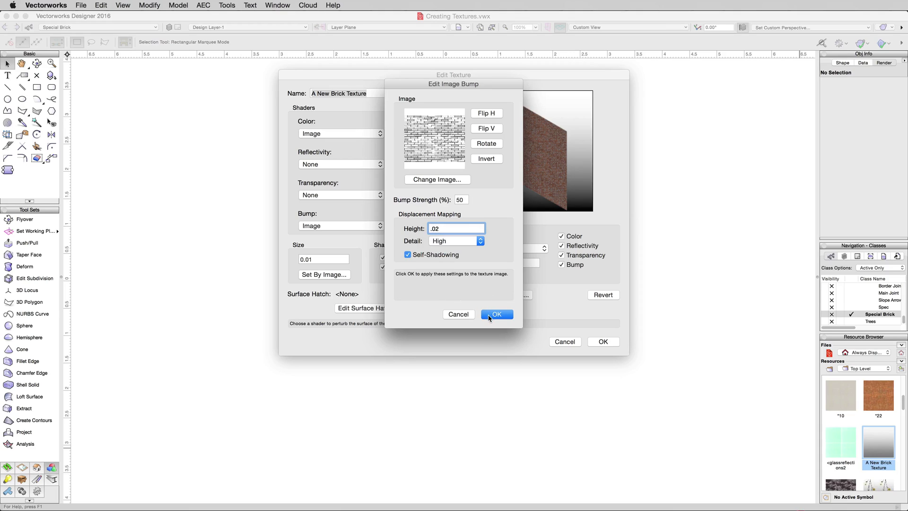
left_click(489, 315)
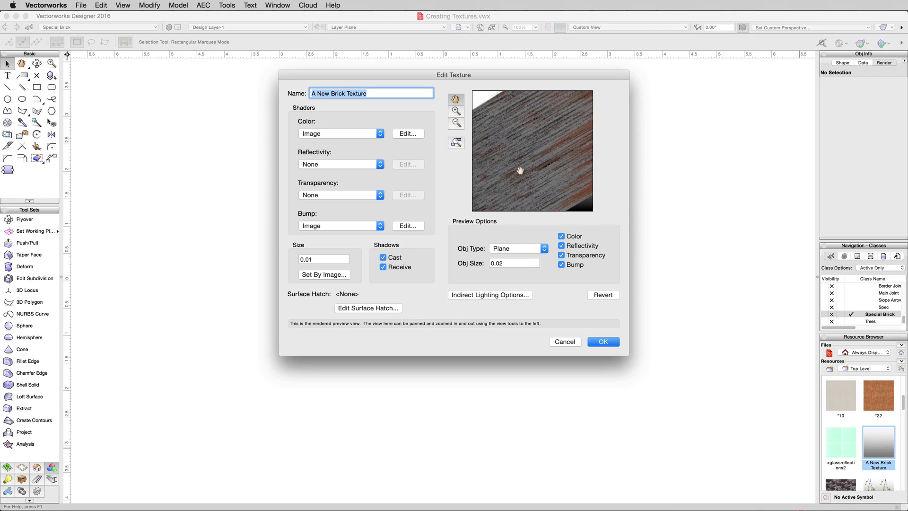
Set Obj Size to 1 and size the texture from a 0.2 brick measured on the Color image, giving 1.8261
left_click(490, 263)
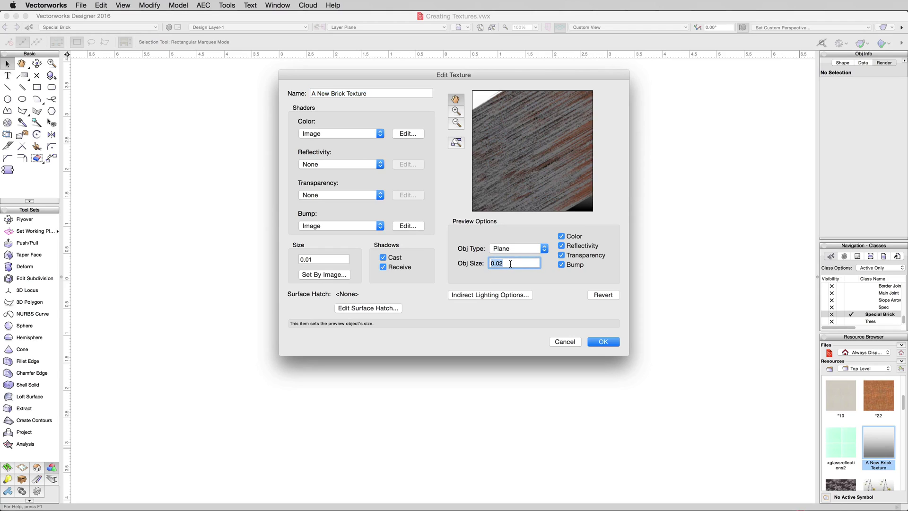
type("1")
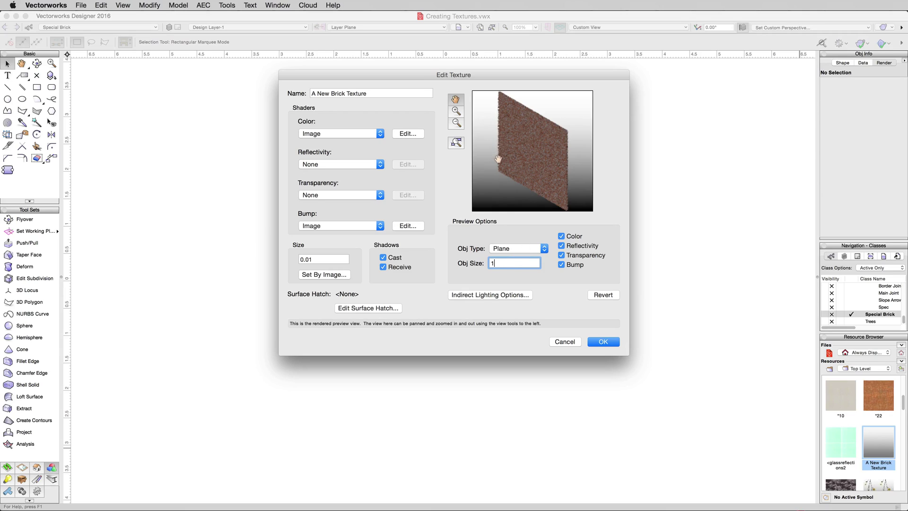
left_click(327, 276)
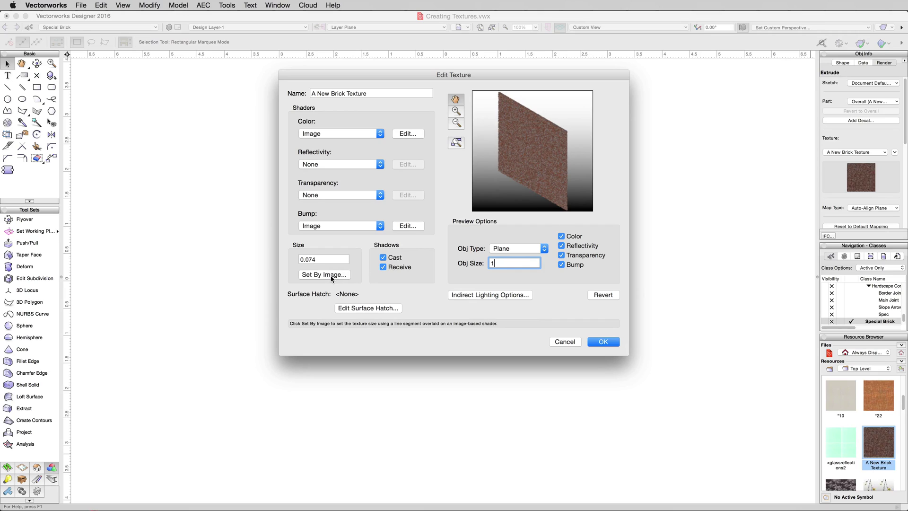
left_click(332, 275)
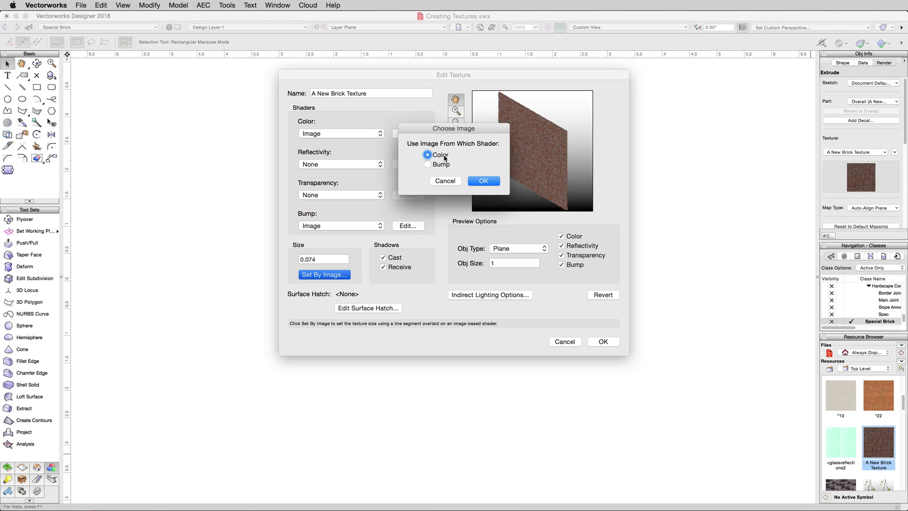
left_click(480, 182)
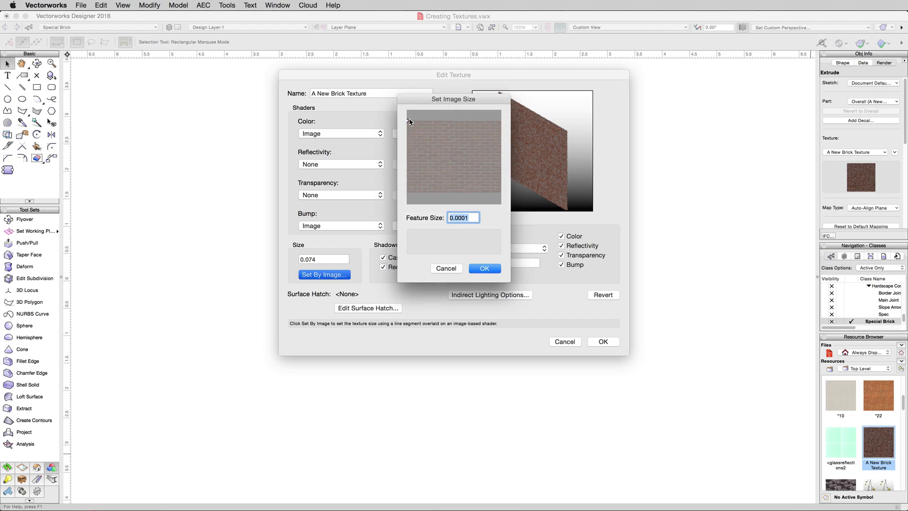
left_click_drag(407, 121, 422, 120)
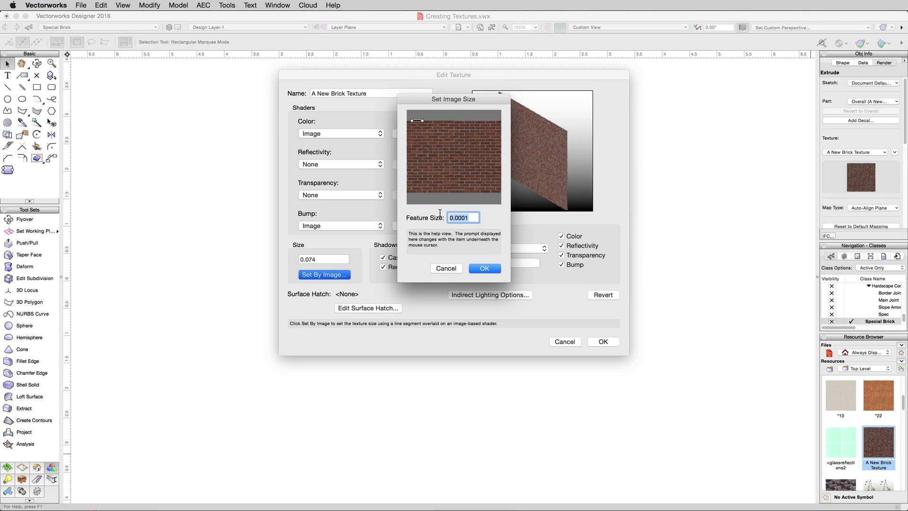
type(".2")
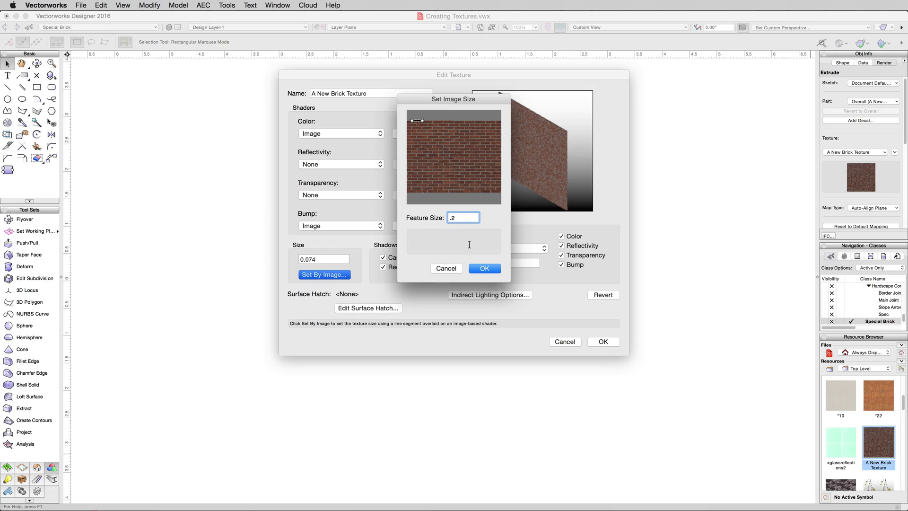
left_click(478, 269)
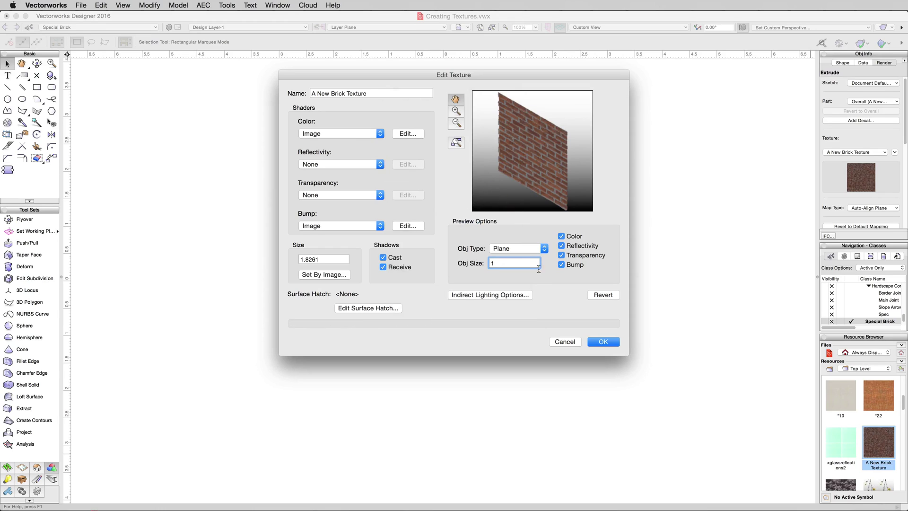
left_click(601, 342)
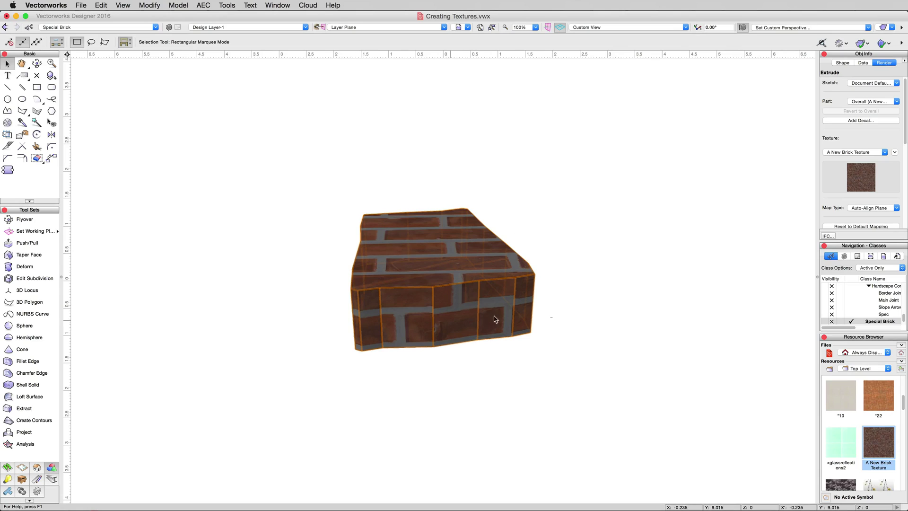
Select the brick-textured extrude and delete it
left_click(494, 317)
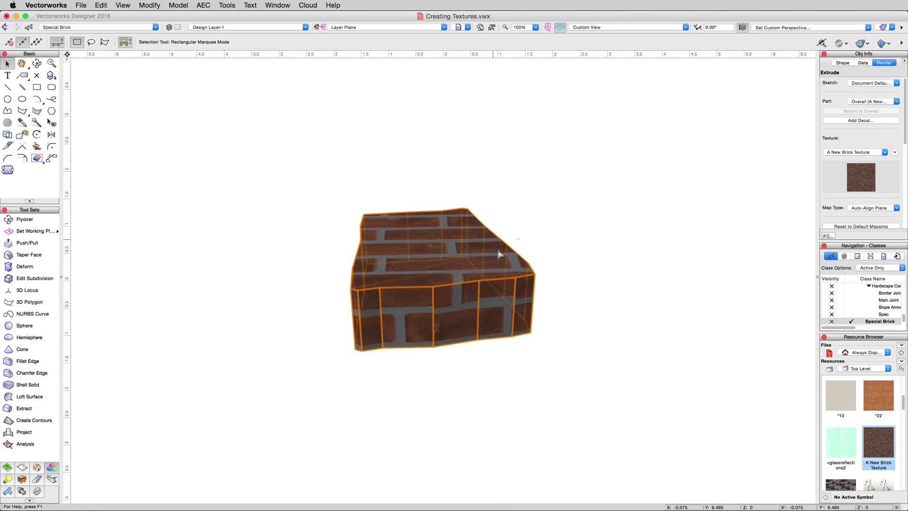
left_click(495, 148)
left_click(422, 264)
key("Delete")
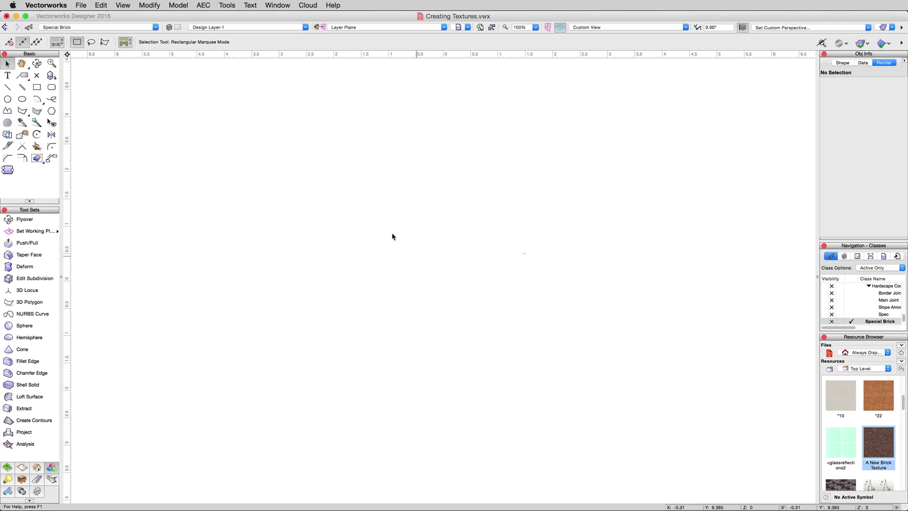
Draw a rectangle and push/pull it up into an extruded box
left_click(37, 87)
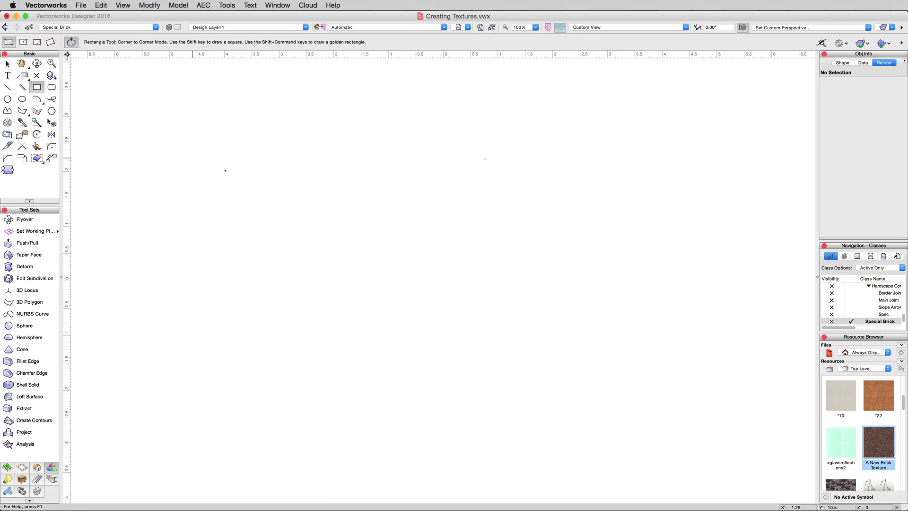
left_click(471, 233)
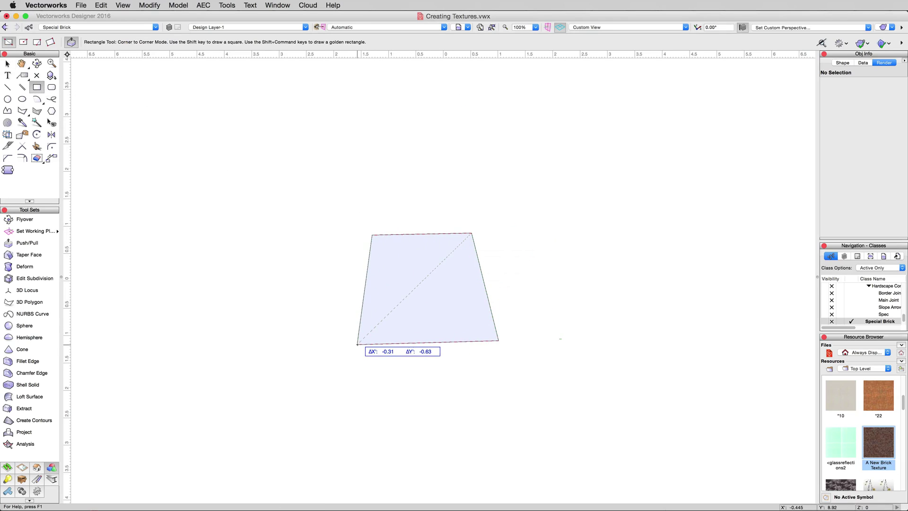
left_click(349, 351)
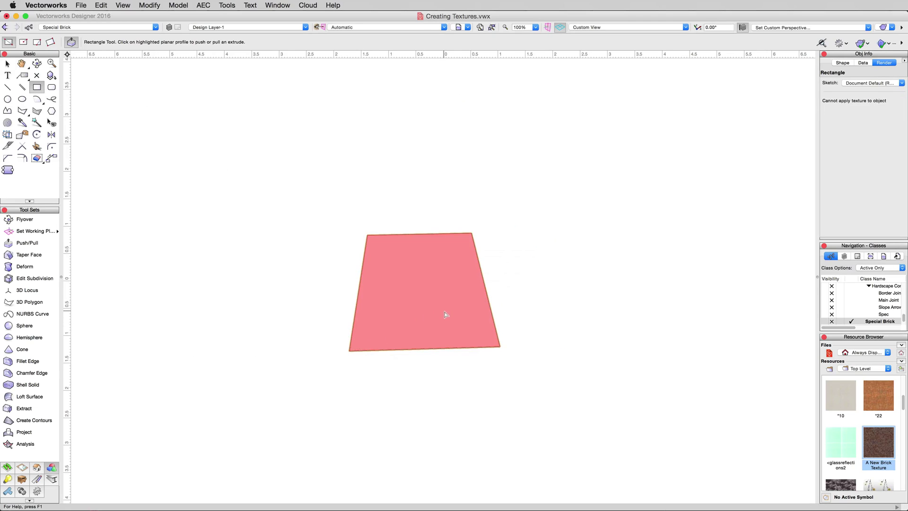
left_click(460, 314)
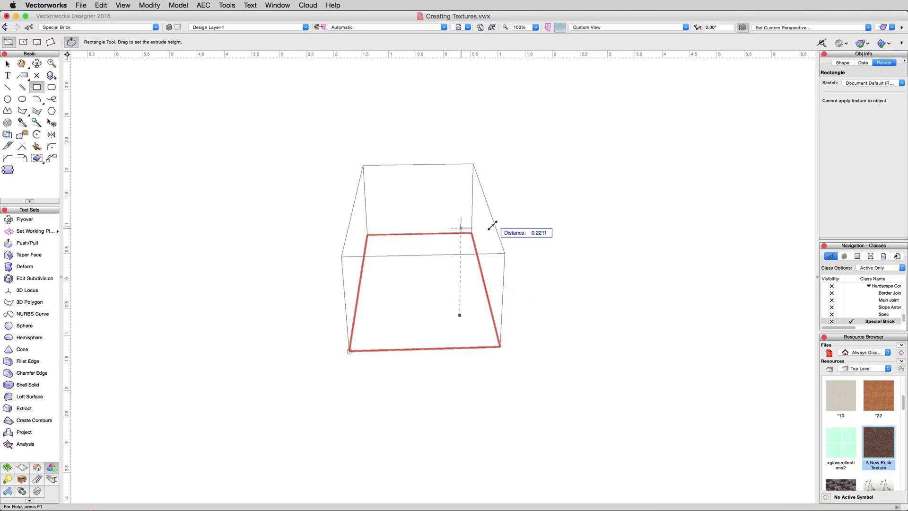
left_click(494, 207)
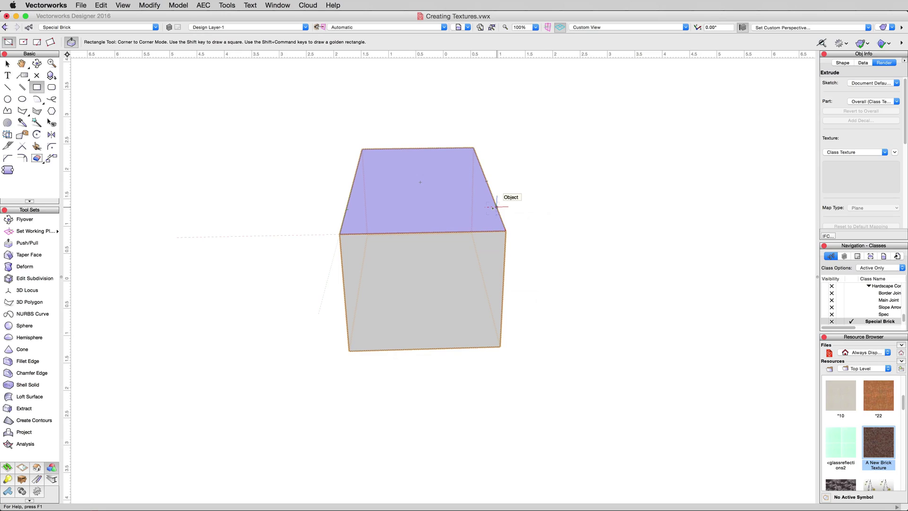
Assign A New Brick Texture to the box in the Render tab and zoom in on it
left_click(835, 152)
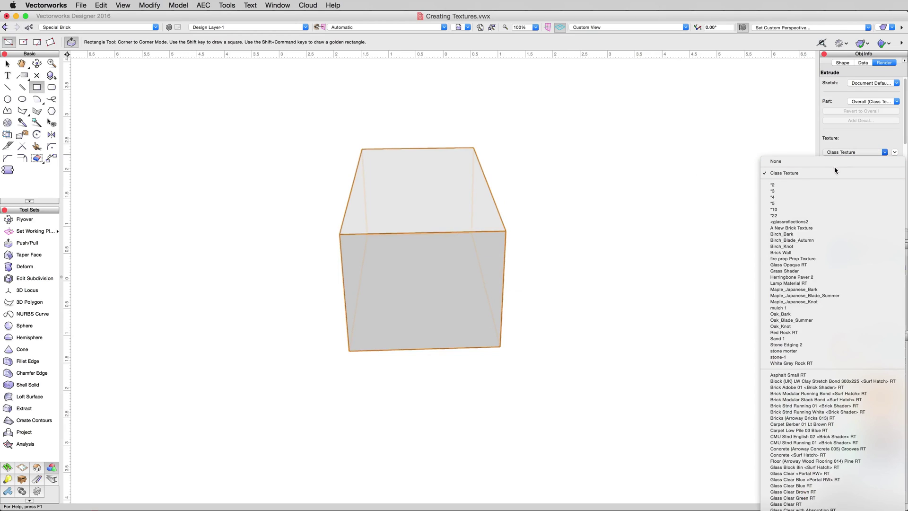
left_click(808, 227)
scroll(415, 218, "up", 5)
scroll(415, 219, "up", 4)
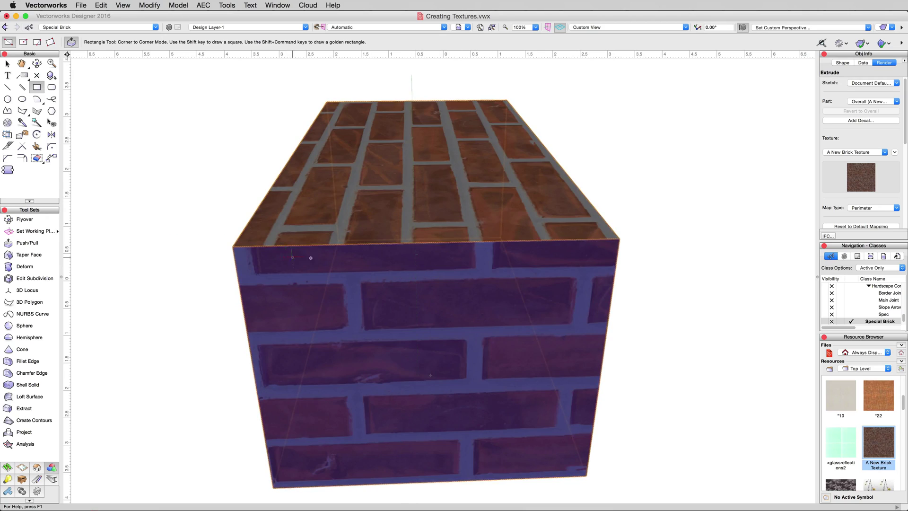
left_click(7, 64)
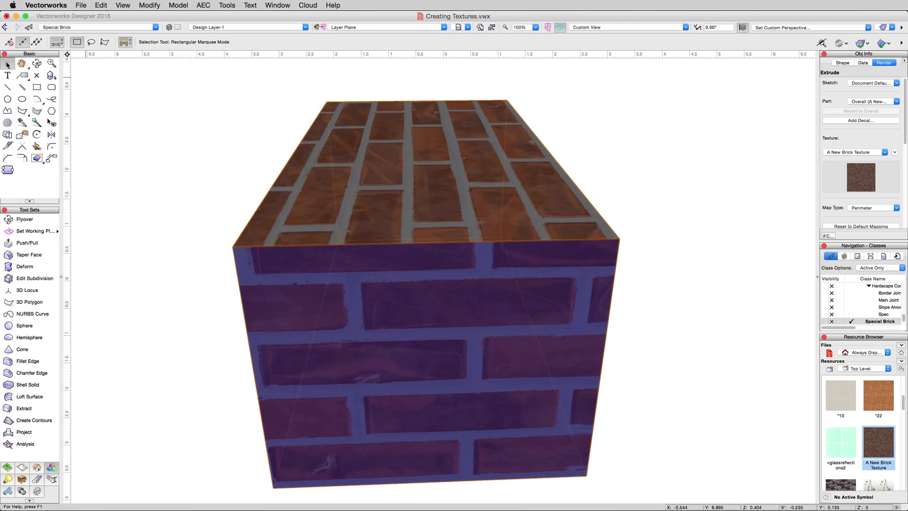
Render the view in Custom Renderworks mode and deselect the box to reveal the raised bricks
left_click(883, 28)
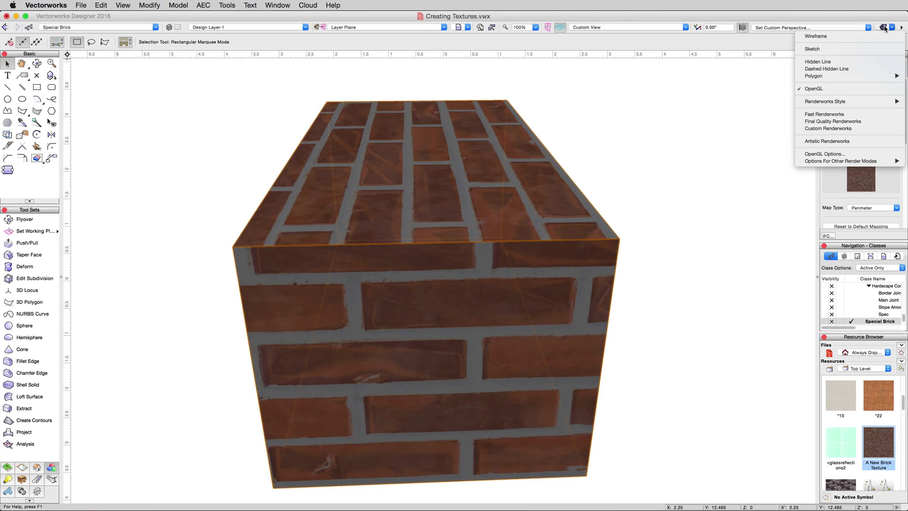
left_click(883, 29)
left_click(884, 29)
left_click(839, 129)
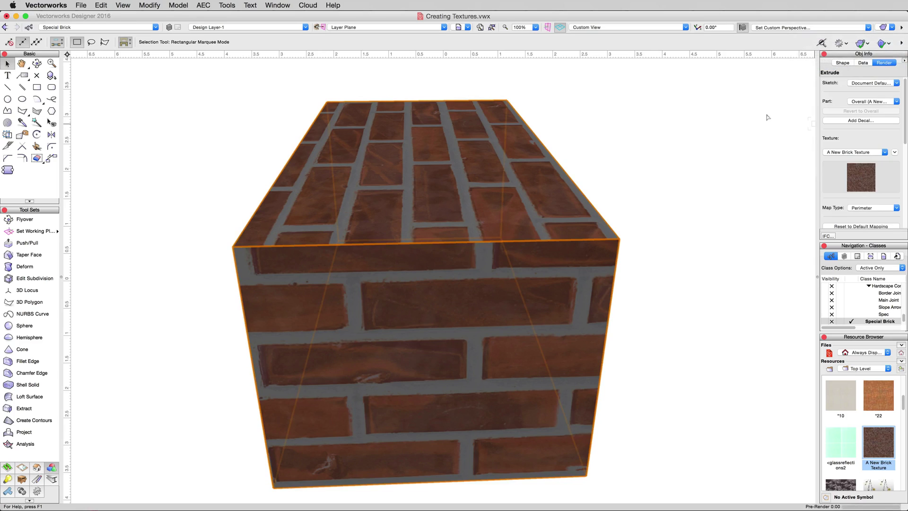
left_click(670, 219)
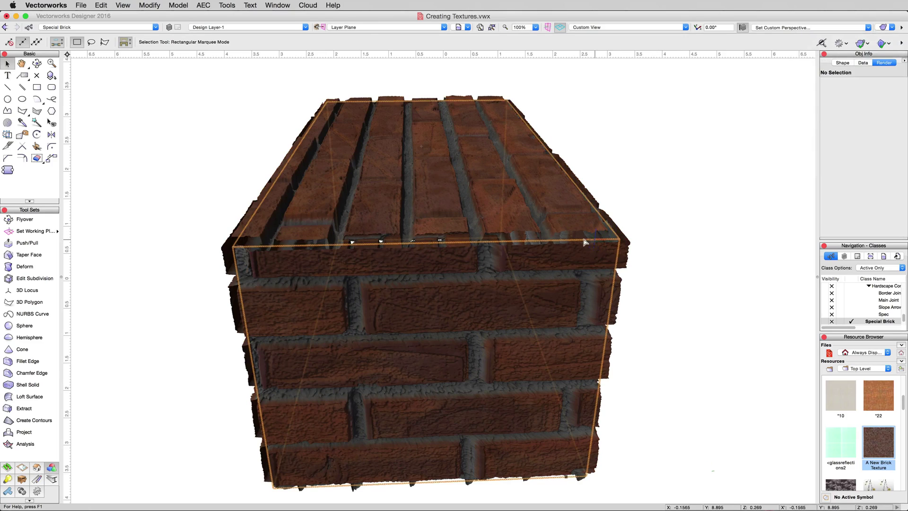